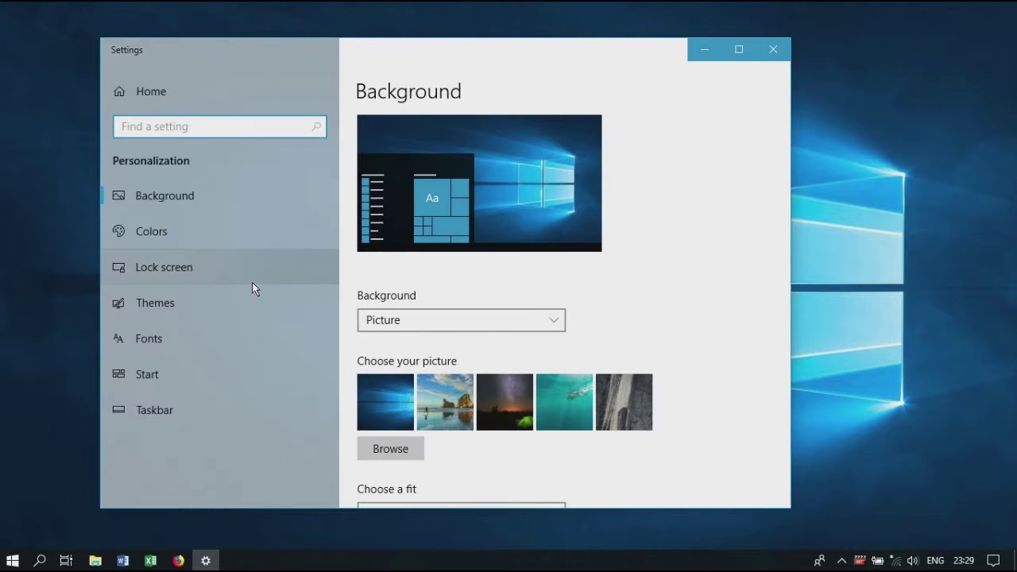
Review the available options on the Themes and Background personalization pages
click(174, 306)
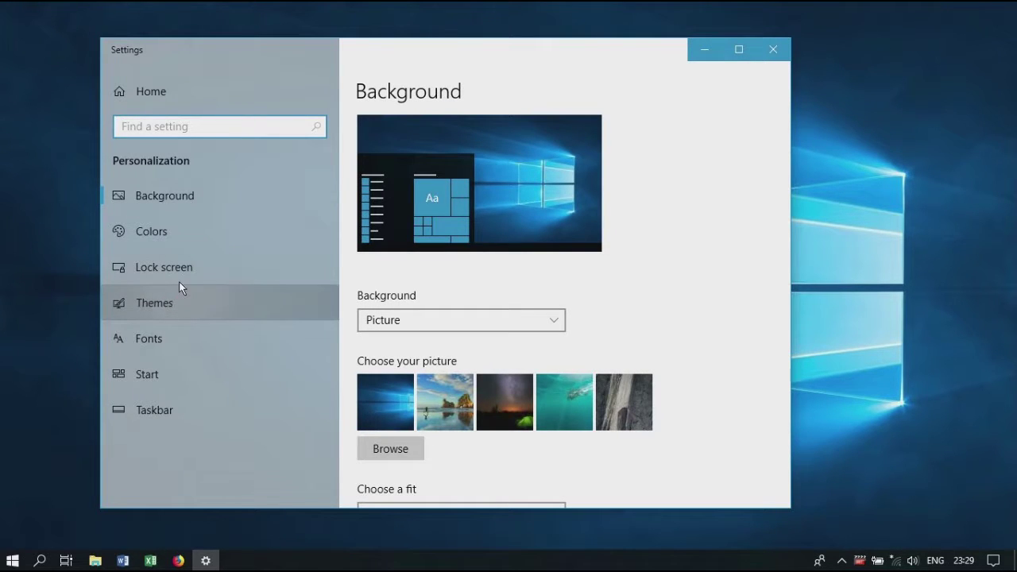
scroll(398, 281, down, 10)
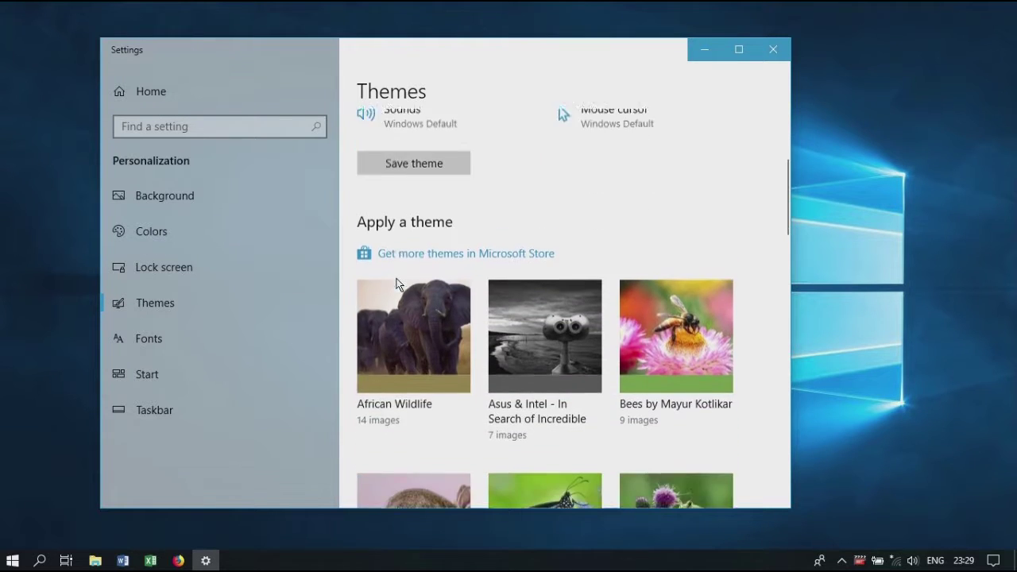
scroll(404, 293, down, 10)
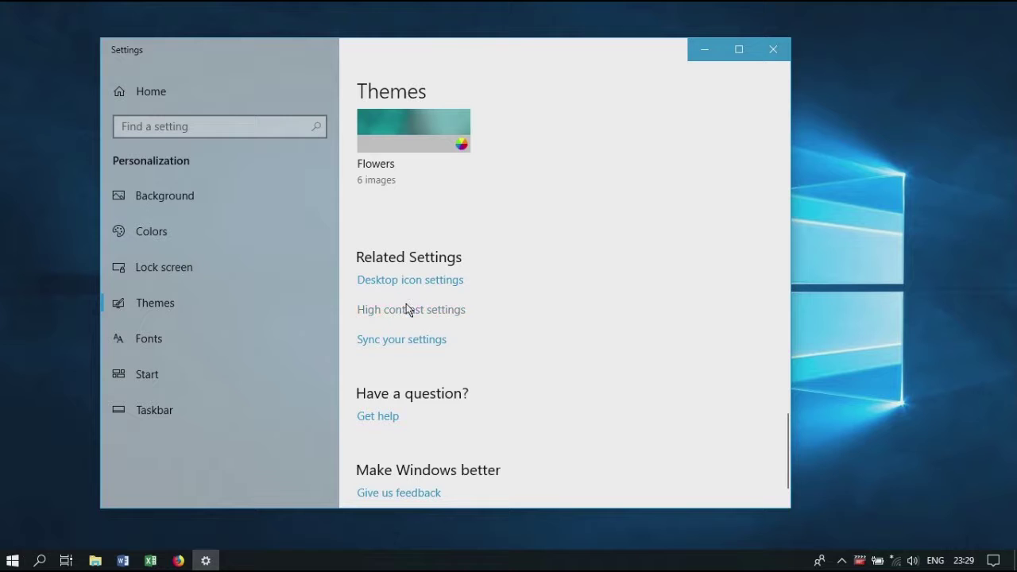
click(165, 199)
scroll(424, 332, down, 5)
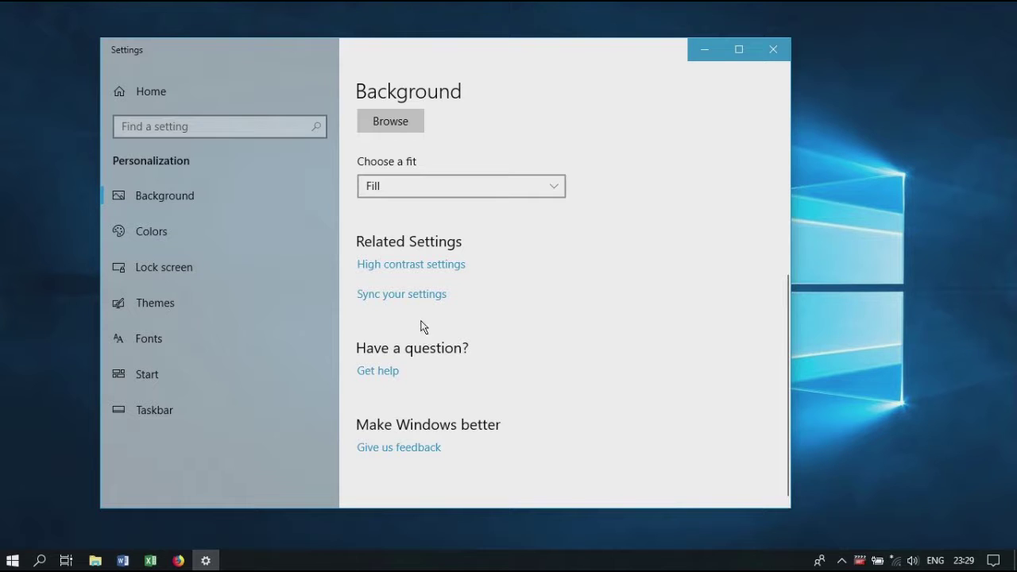
scroll(420, 327, up, 5)
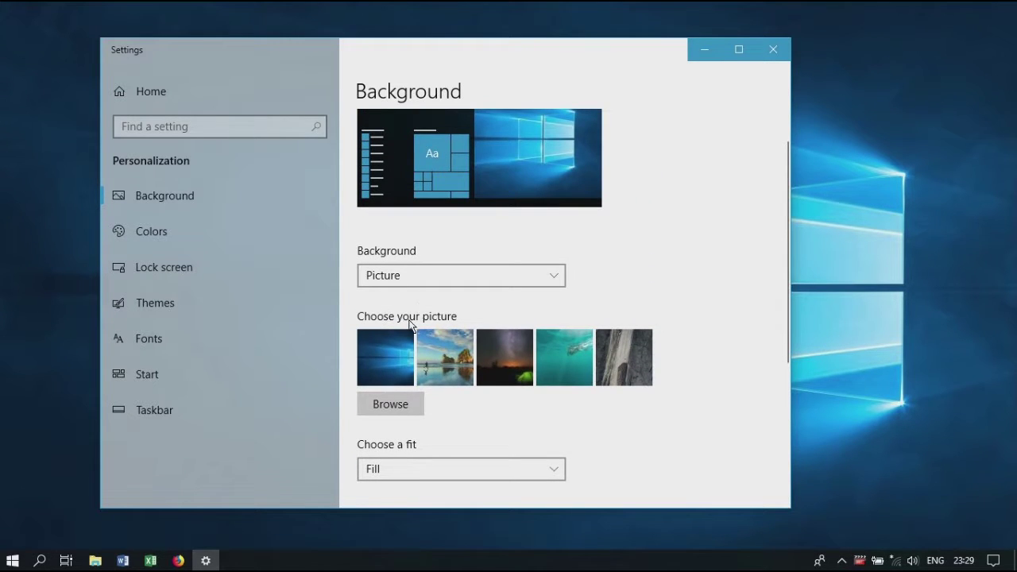
scroll(411, 322, up, 2)
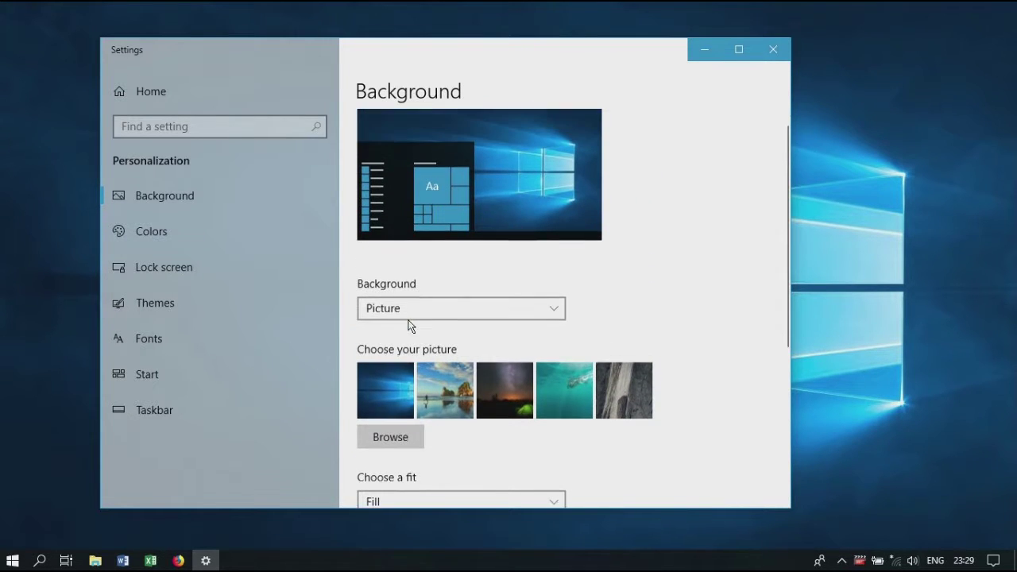
Set the accent color to red from the Windows colors palette on the Colors page
click(130, 235)
click(442, 398)
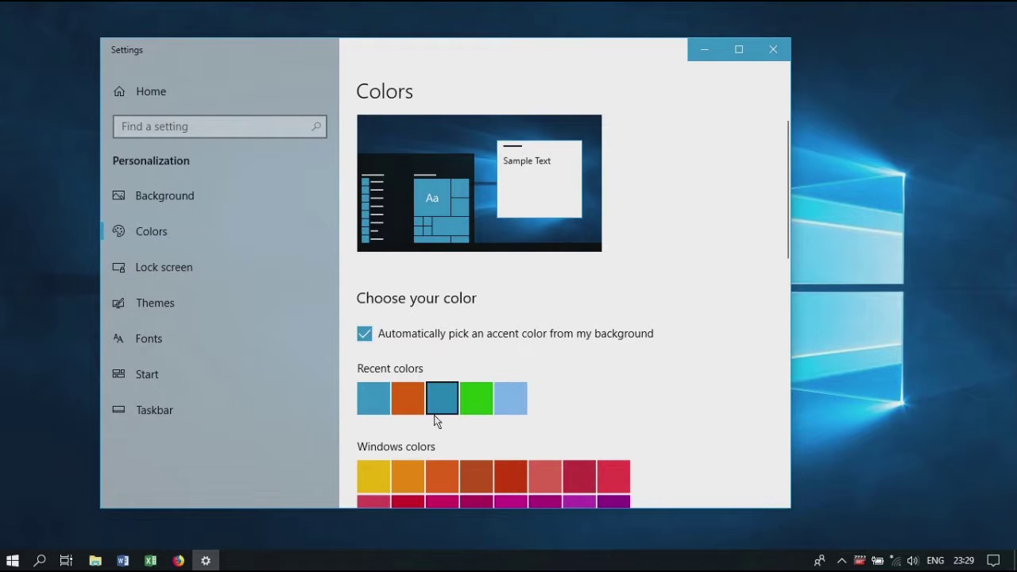
scroll(439, 389, down, 3)
scroll(439, 386, down, 2)
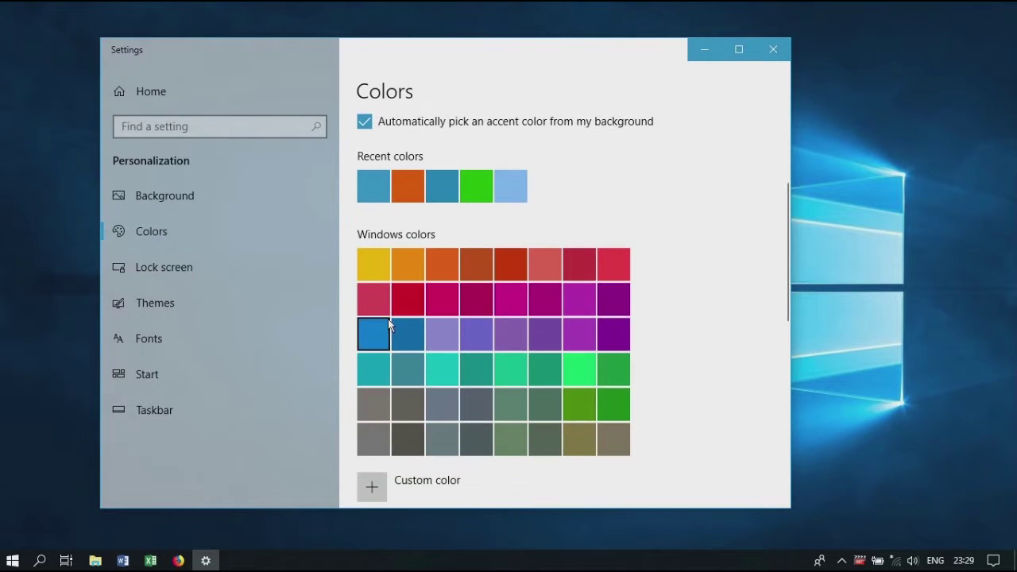
click(409, 301)
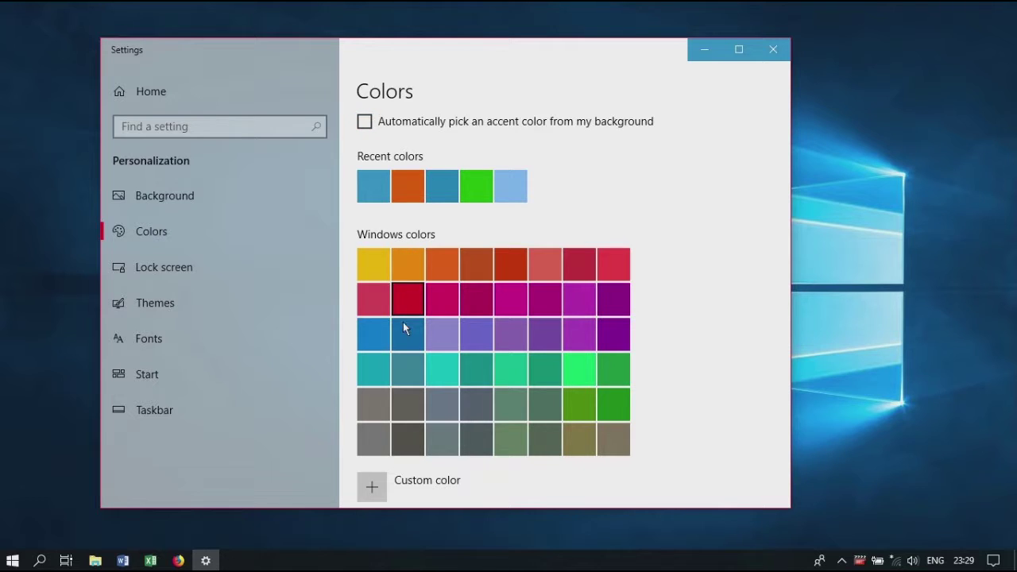
Show the accent color on Start, taskbar, action center and title bars, and set the default app mode to Dark
scroll(403, 310, down, 7)
scroll(403, 309, down, 4)
click(364, 235)
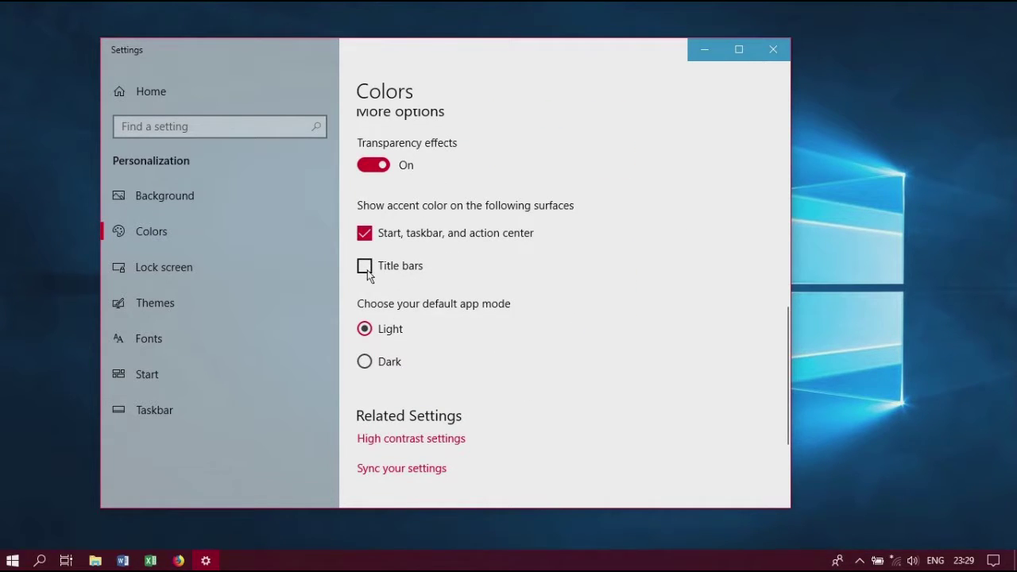
click(365, 269)
click(362, 351)
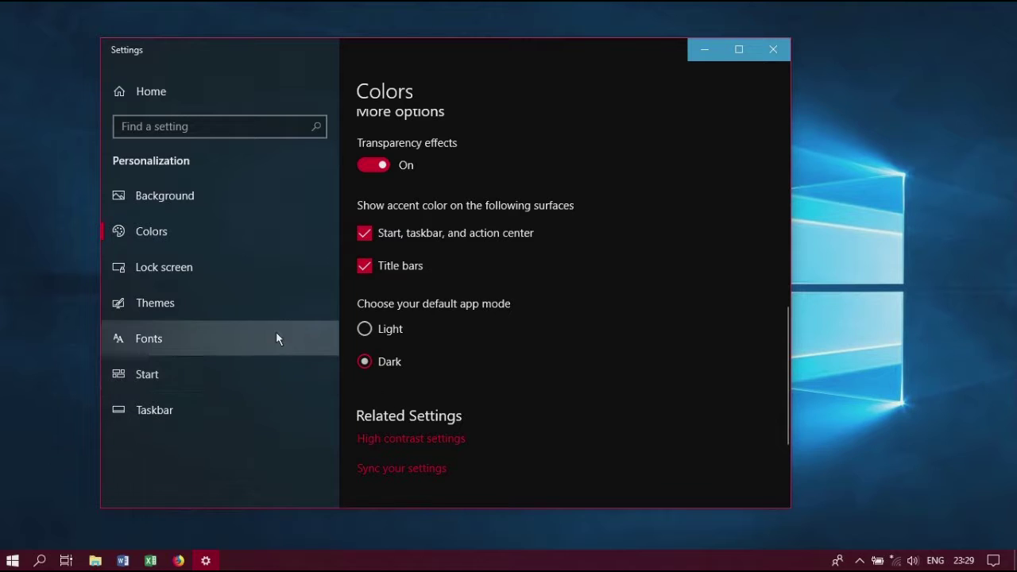
Open the Lock screen settings, move the window aside and check the accent color in the Start menu
click(218, 280)
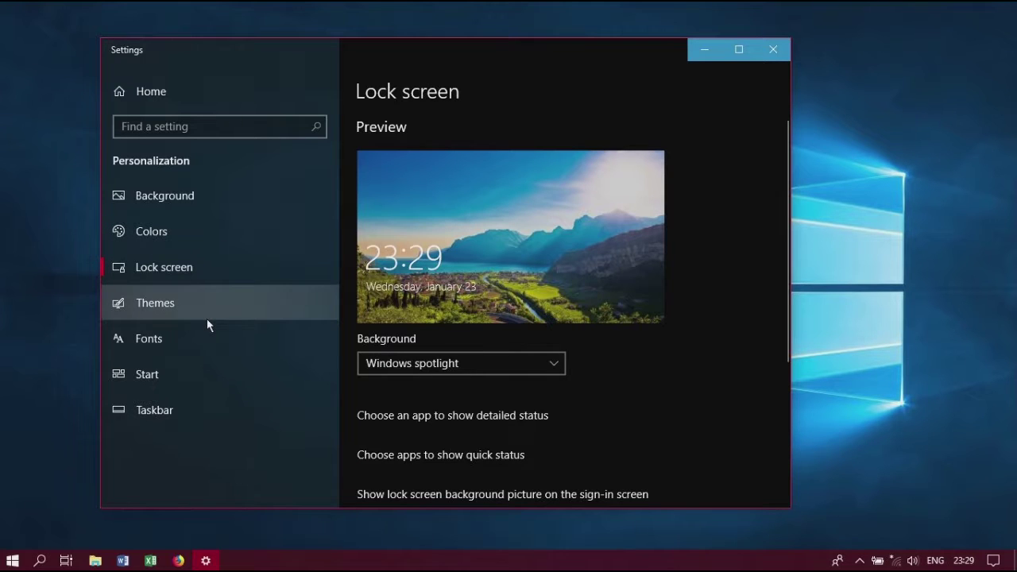
drag(394, 51, 607, 29)
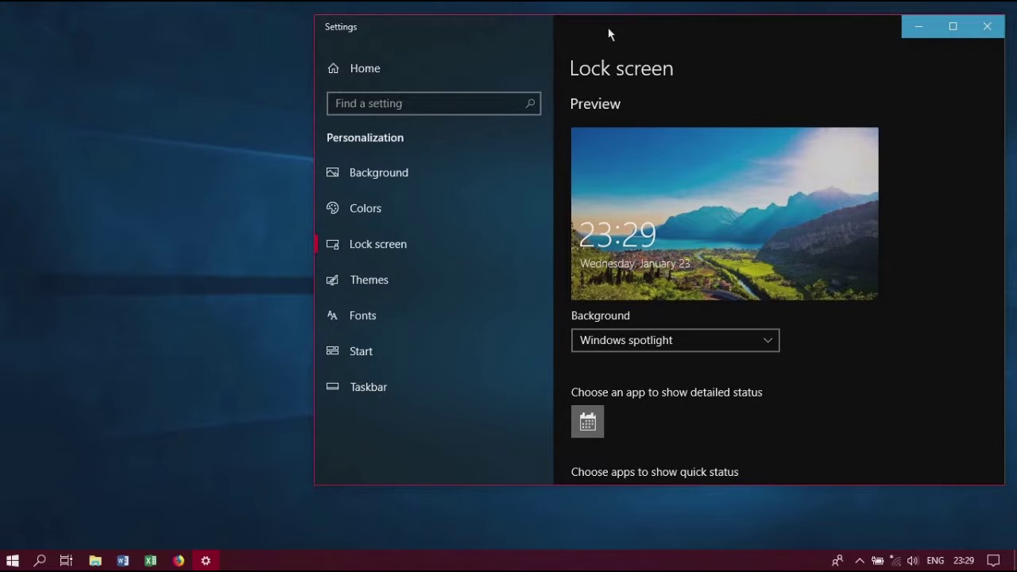
click(12, 560)
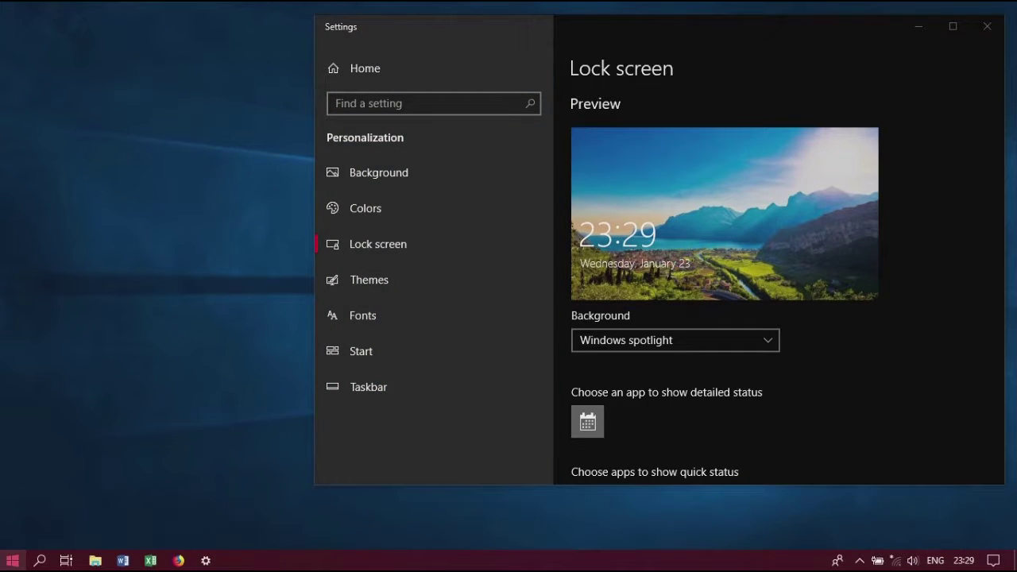
drag(629, 38, 757, 49)
key(super)
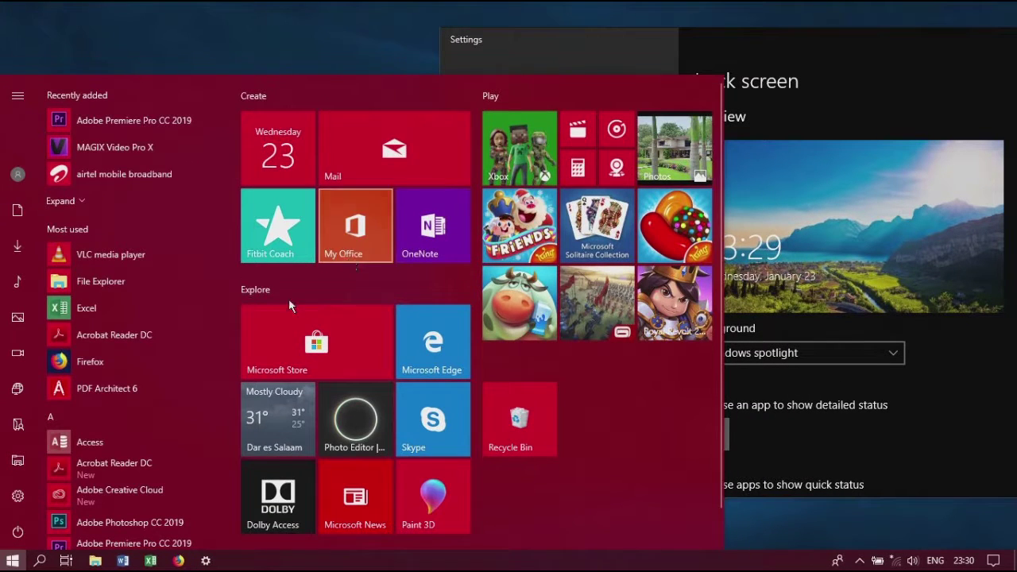
key(super)
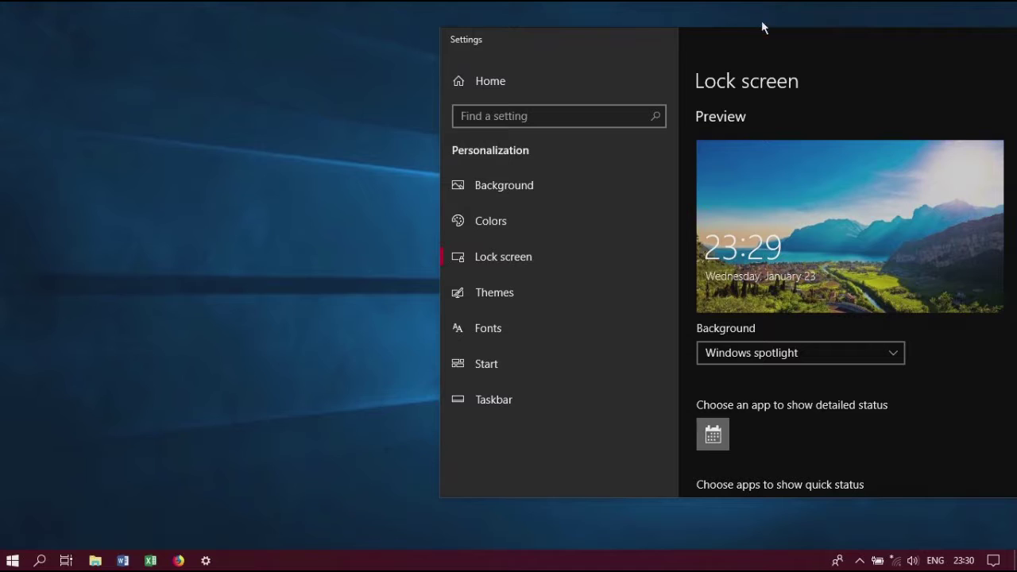
Move the Settings window back and review the lock screen background and app status options
drag(771, 46, 389, 43)
scroll(455, 344, down, 5)
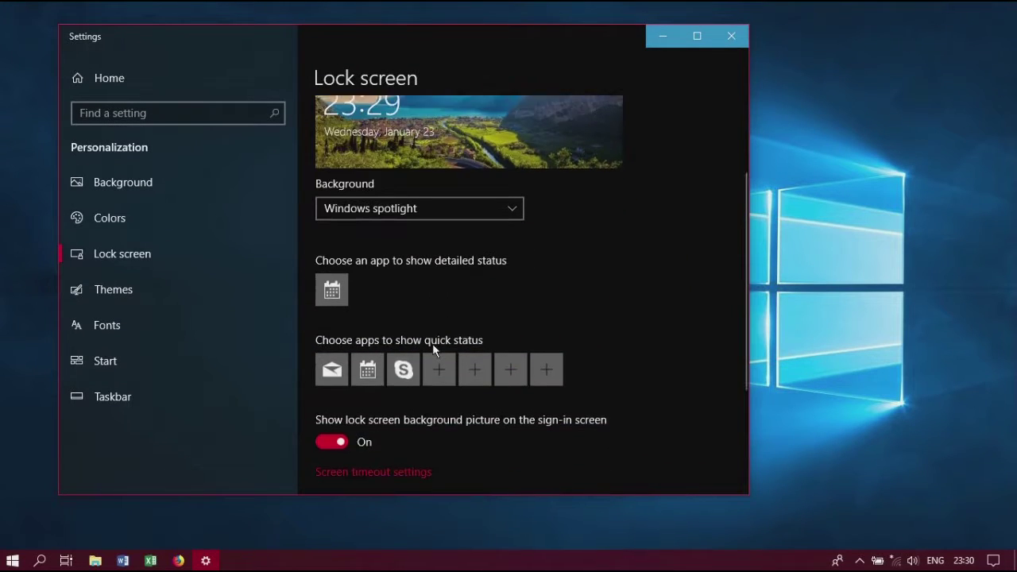
scroll(443, 342, up, 5)
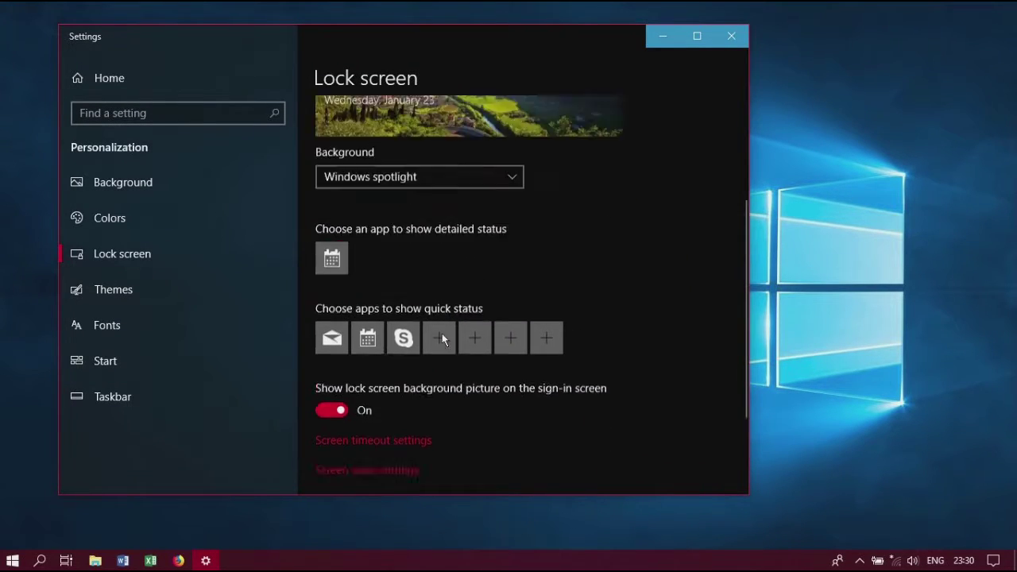
From the Themes page, open the mouse cursor settings, review the pointer list and close the dialog
click(108, 299)
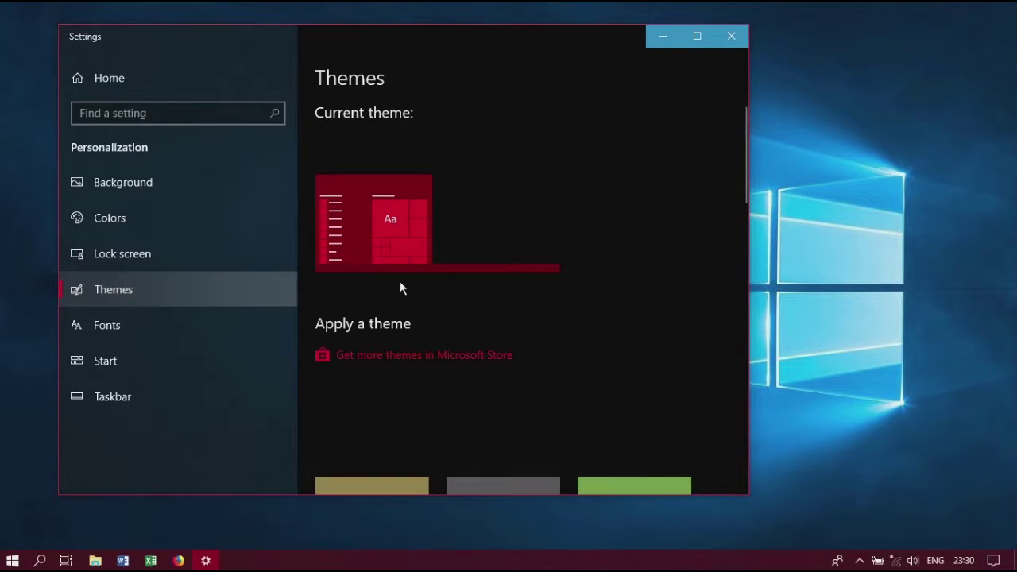
scroll(421, 251, down, 3)
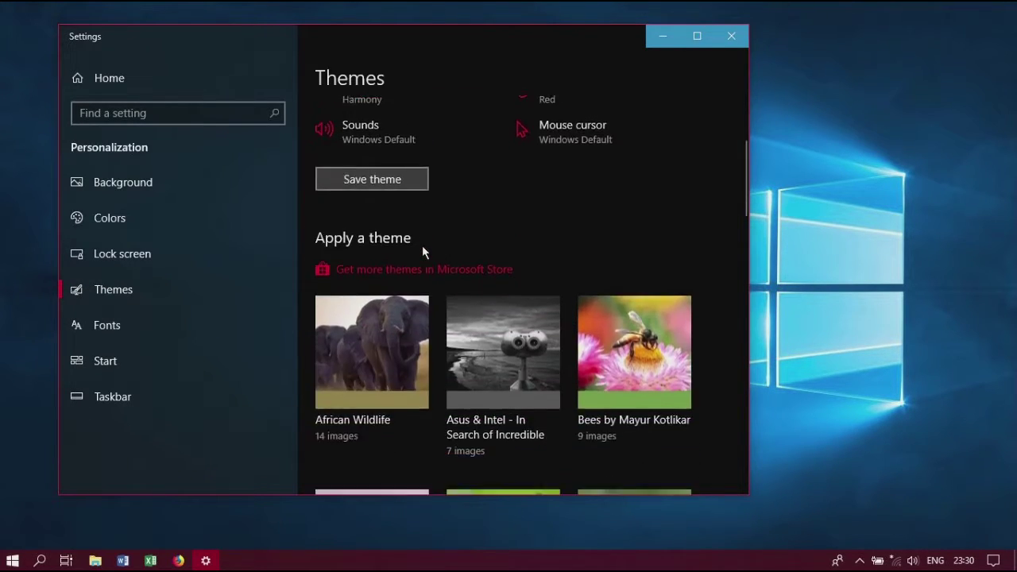
scroll(422, 251, up, 2)
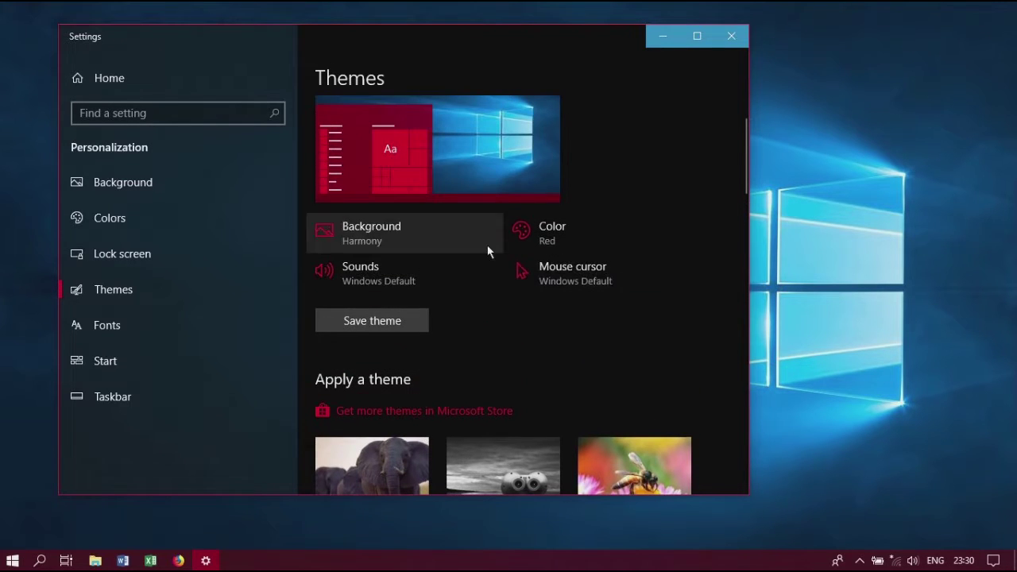
click(551, 286)
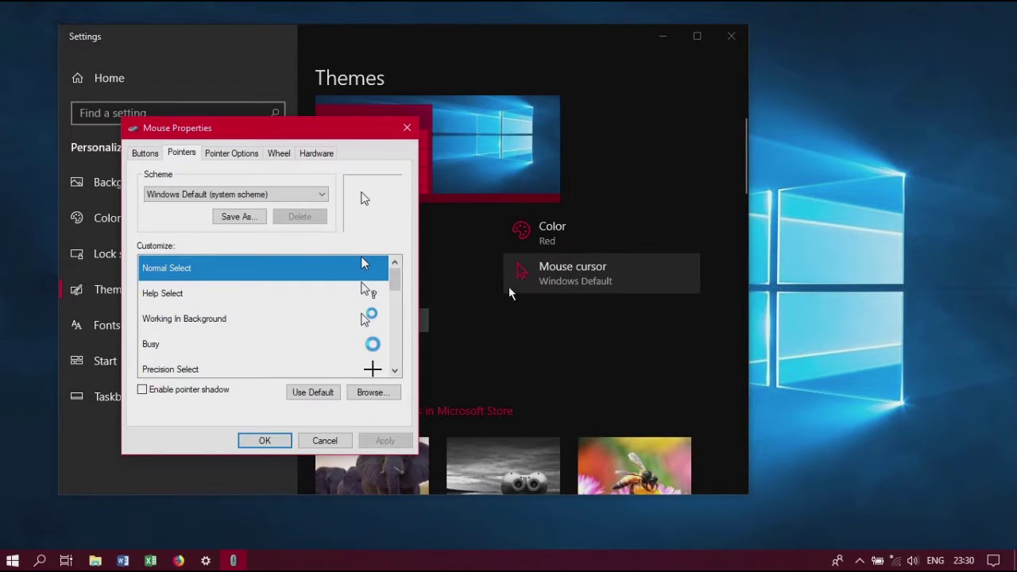
scroll(367, 334, down, 5)
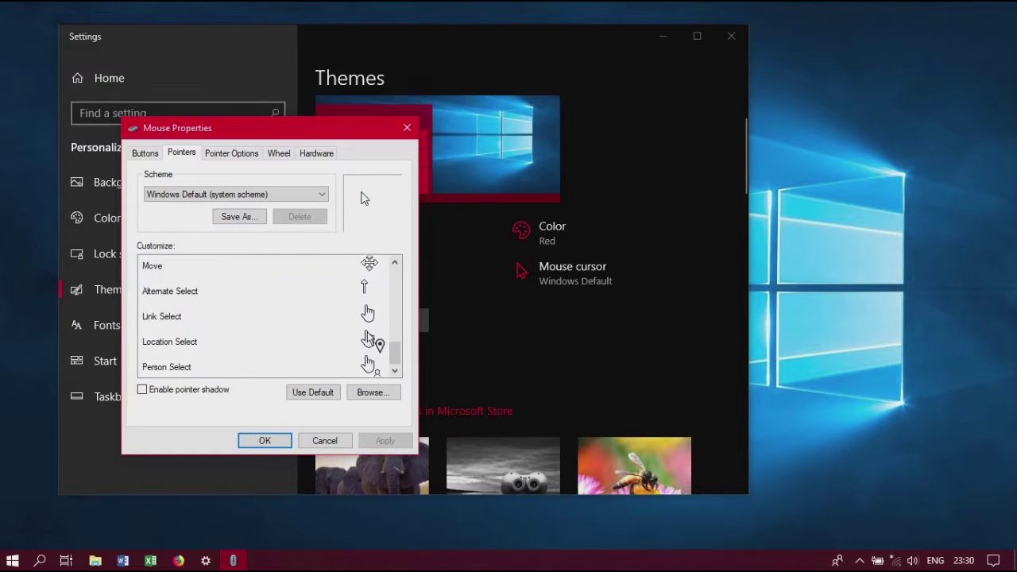
click(284, 442)
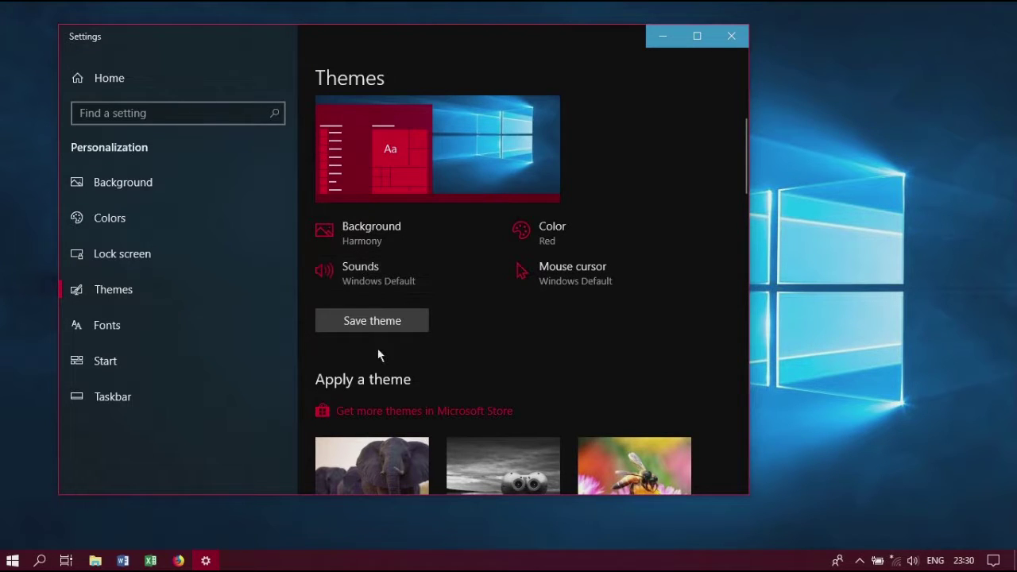
Apply the Forza Motorsport 4 theme from the list of installed themes
scroll(379, 353, down, 3)
scroll(379, 354, down, 2)
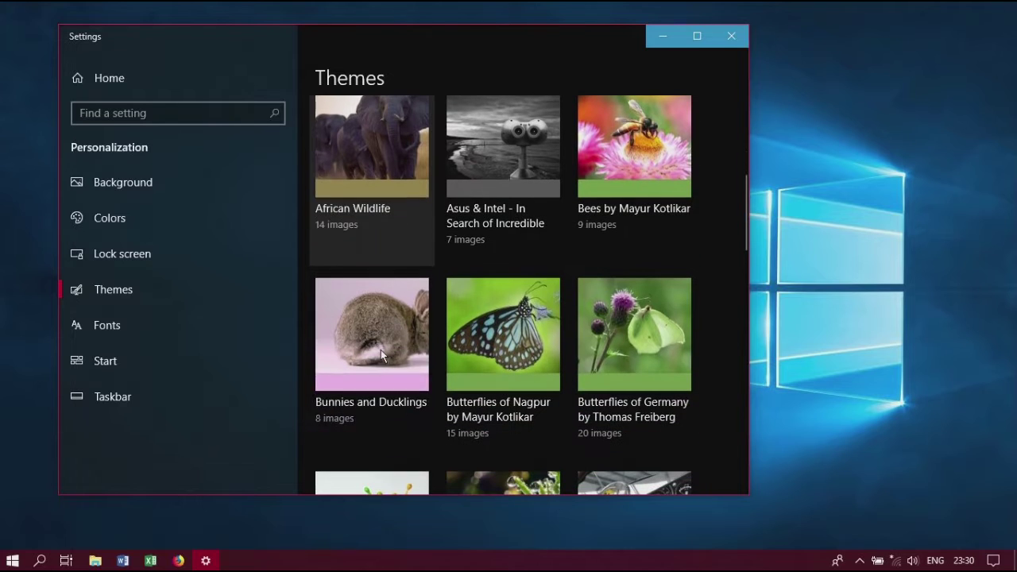
scroll(381, 350, down, 3)
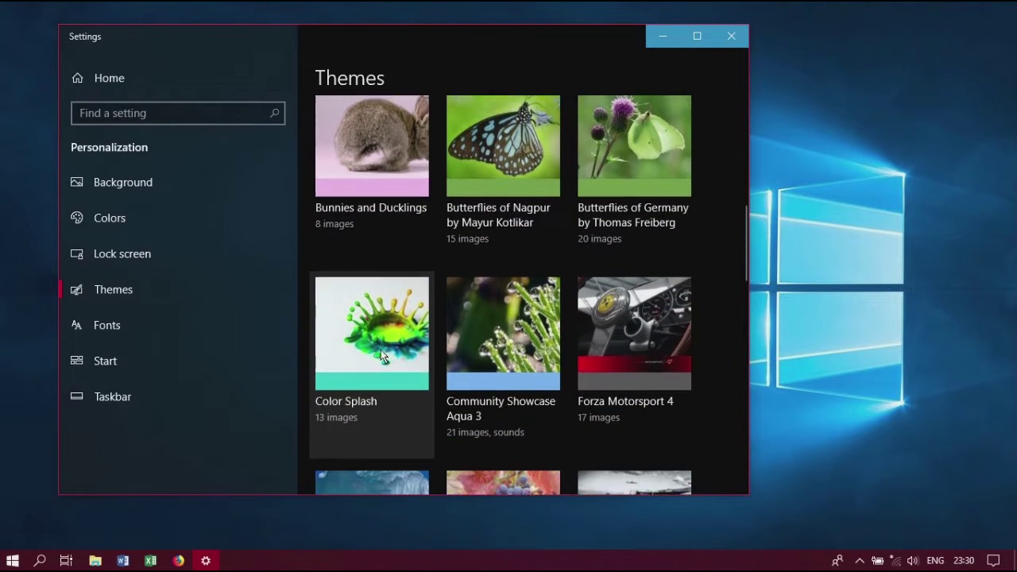
click(633, 310)
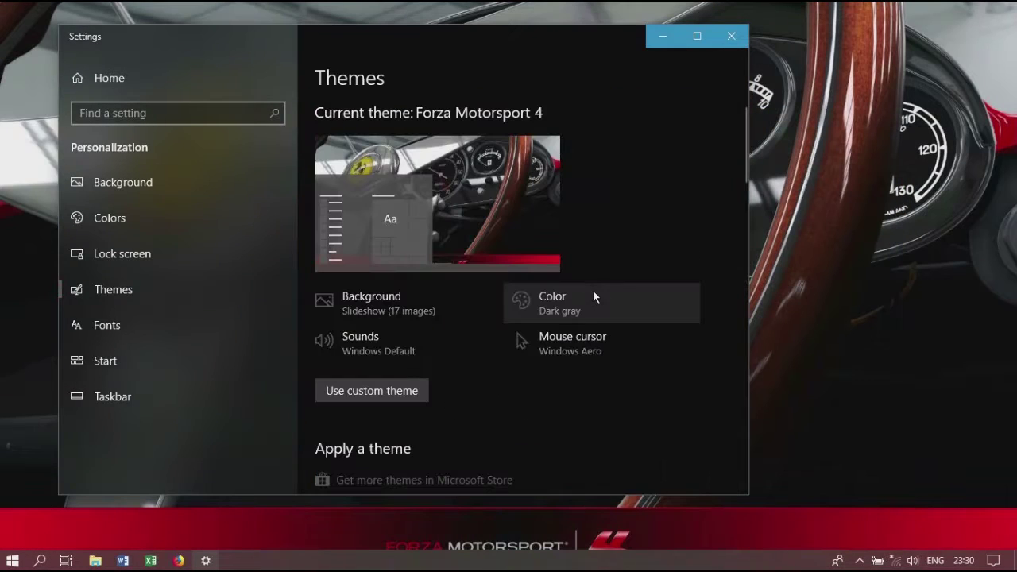
Minimize the Settings window and advance the Forza Motorsport 4 slideshow to the next desktop background six times
click(663, 35)
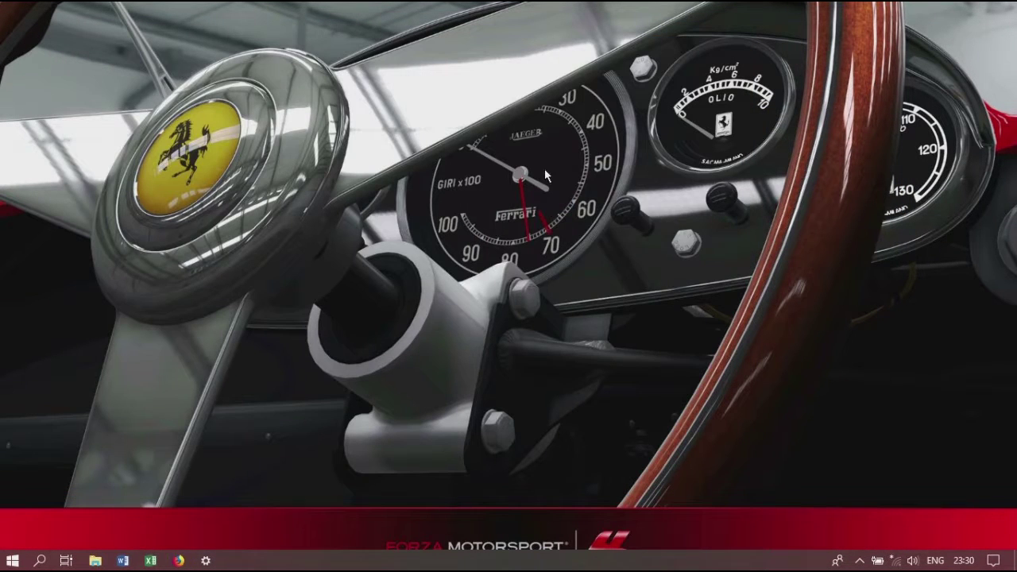
right_click(546, 170)
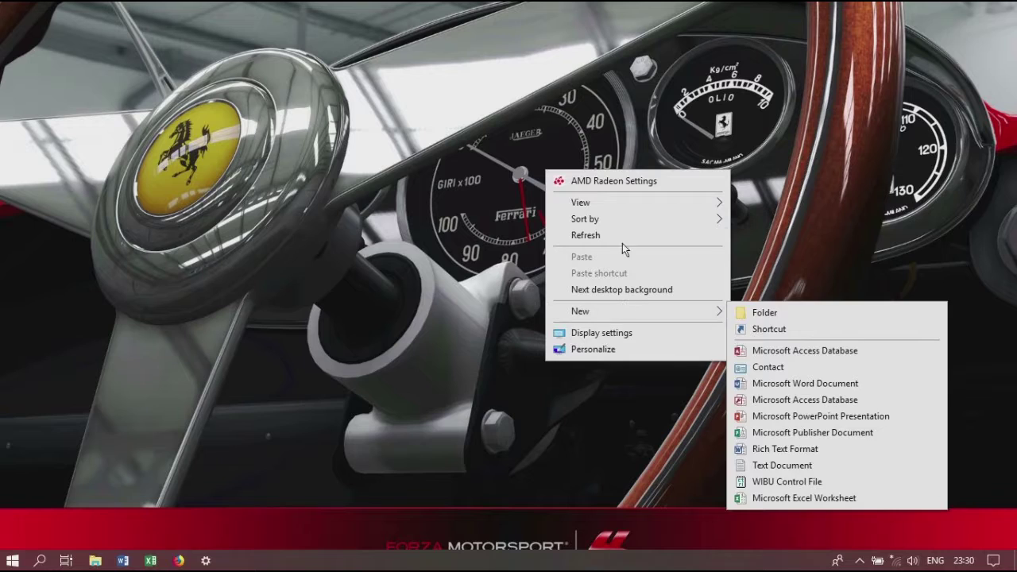
mouse_move(642, 203)
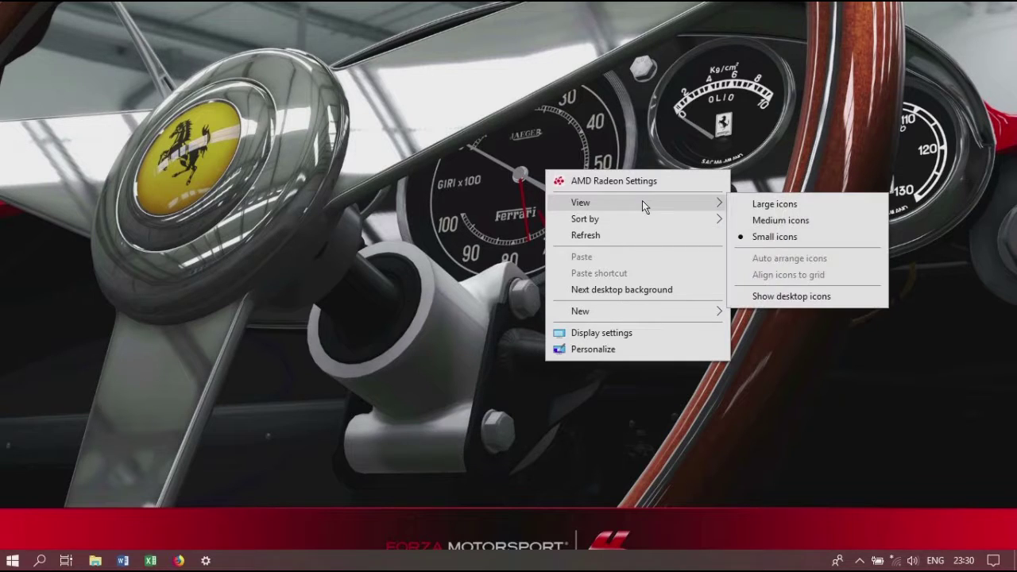
click(669, 290)
right_click(559, 167)
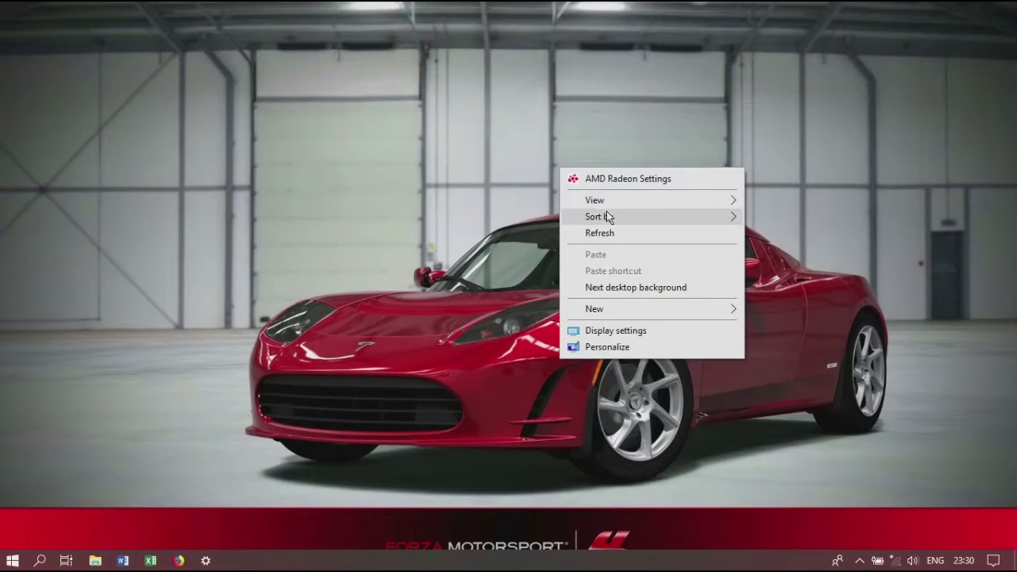
click(654, 285)
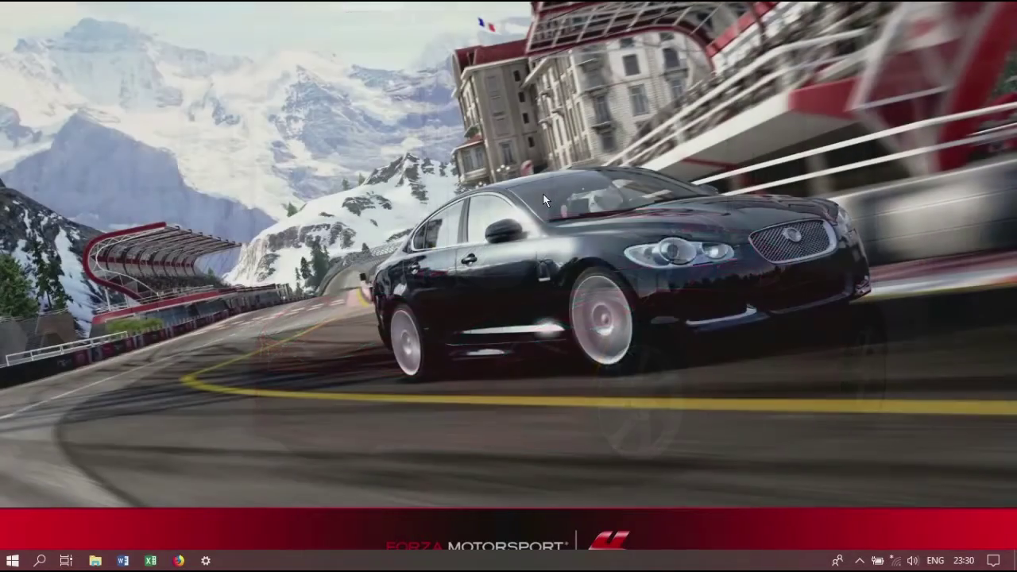
right_click(542, 194)
click(652, 317)
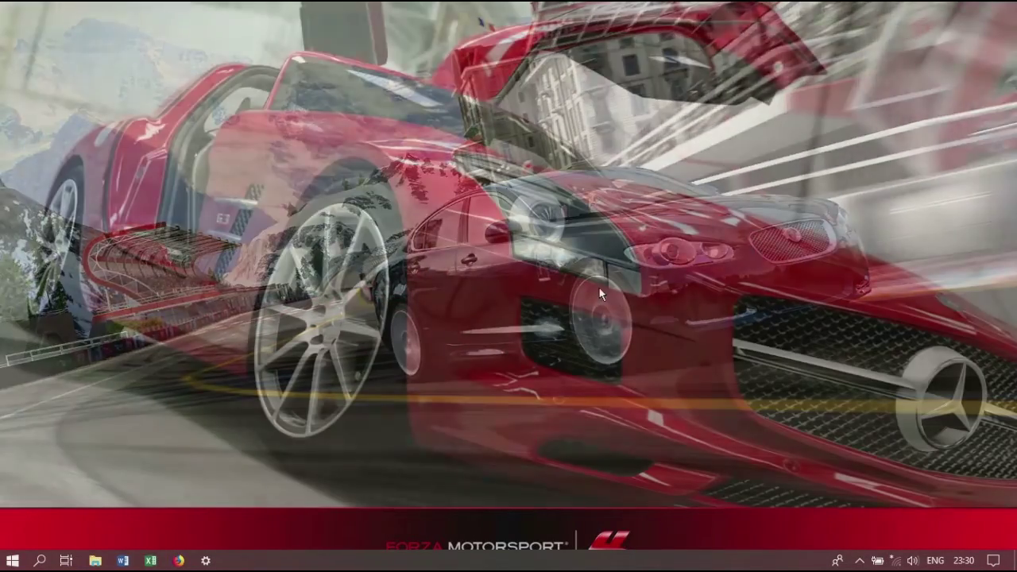
right_click(549, 217)
click(654, 338)
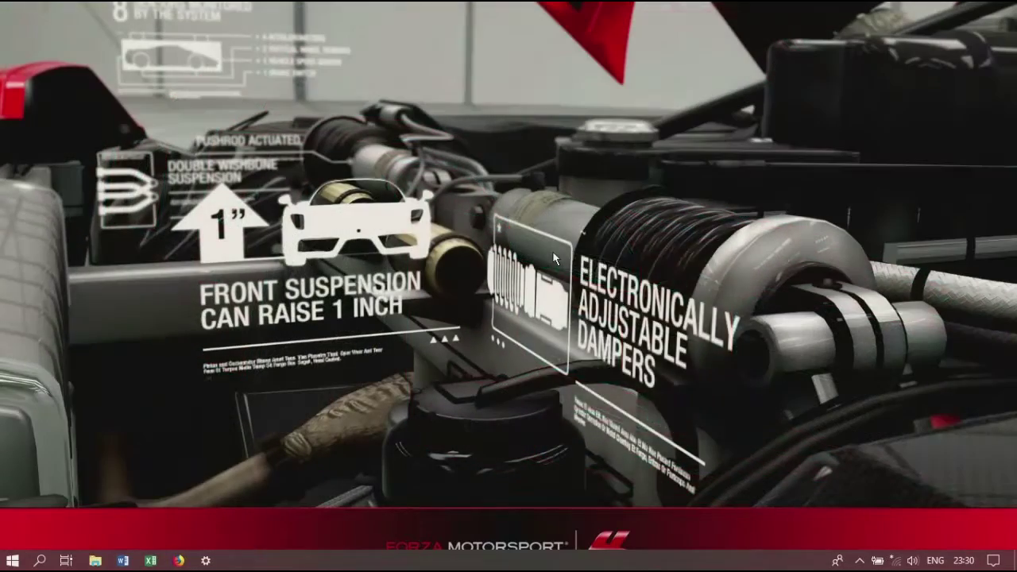
right_click(553, 251)
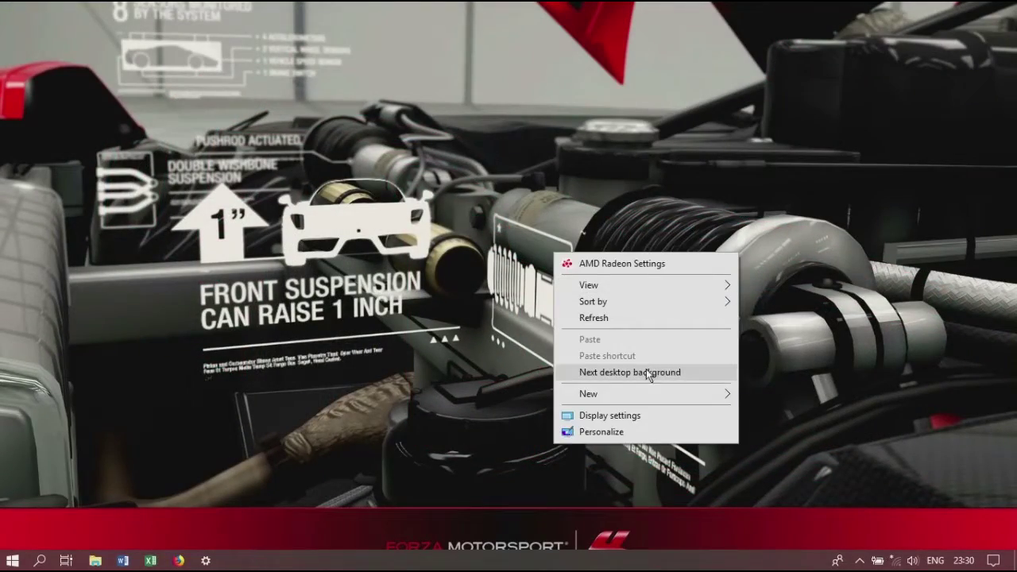
click(646, 369)
right_click(542, 246)
click(636, 361)
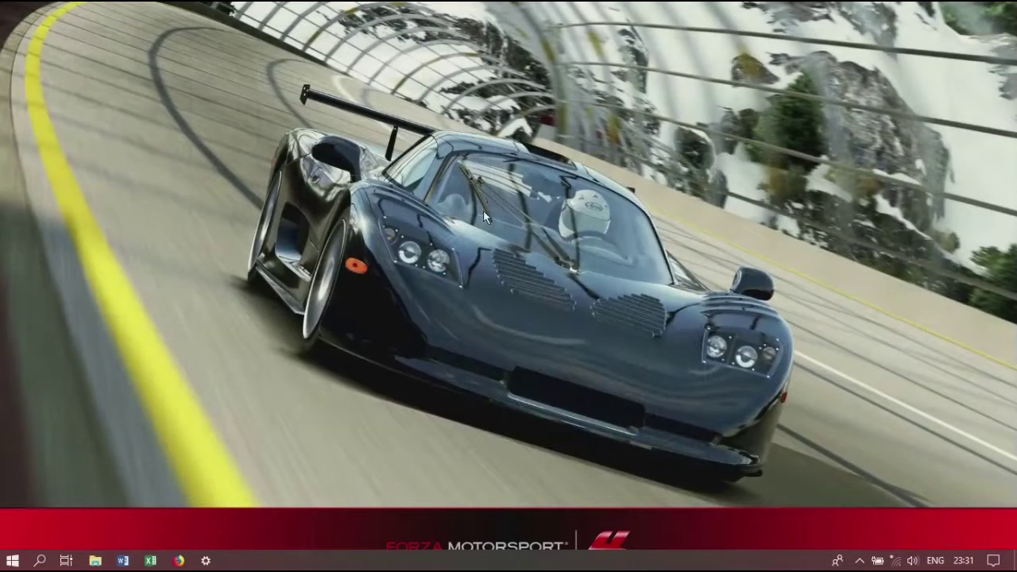
Reopen the personalization settings from the desktop and review the slideshow album, picture interval, shuffle and fit options on the Background page
right_click(484, 211)
click(577, 391)
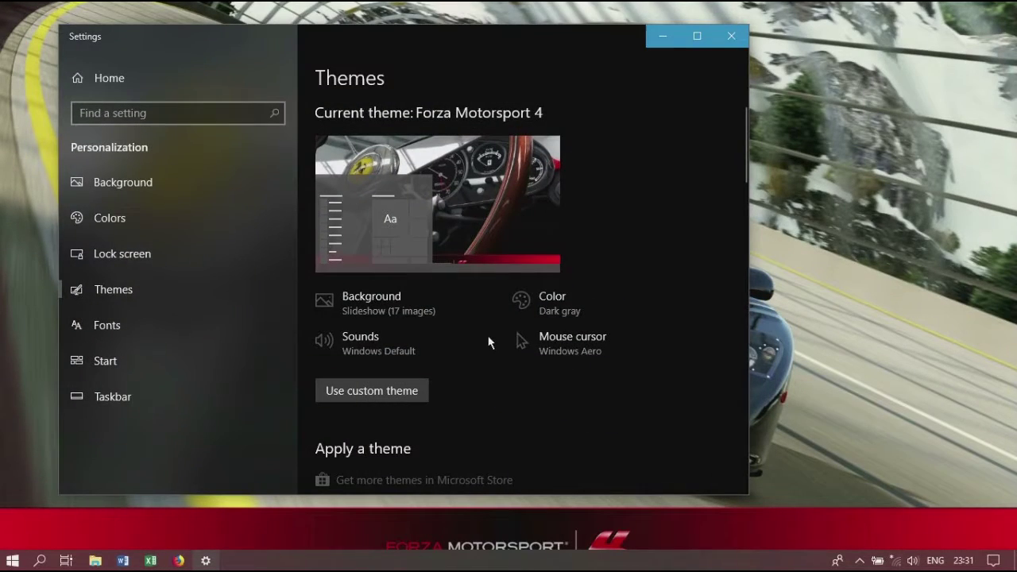
click(440, 264)
scroll(423, 275, down, 5)
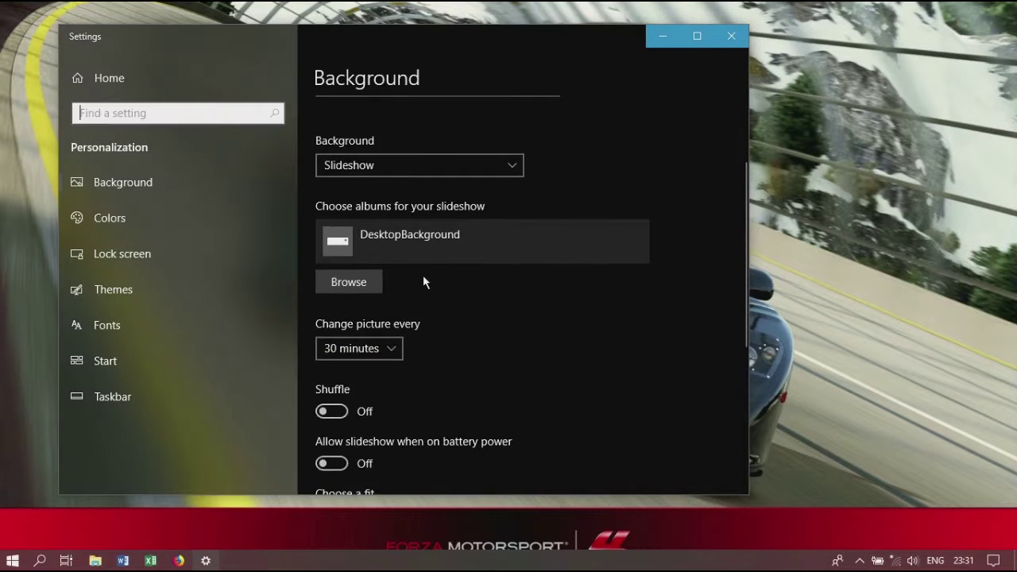
scroll(423, 276, down, 3)
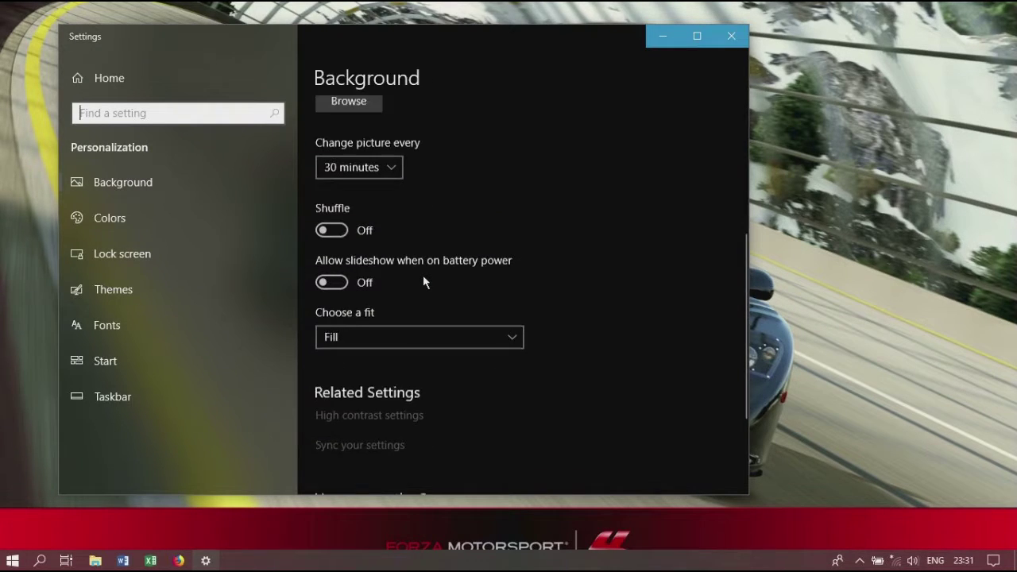
scroll(424, 277, up, 7)
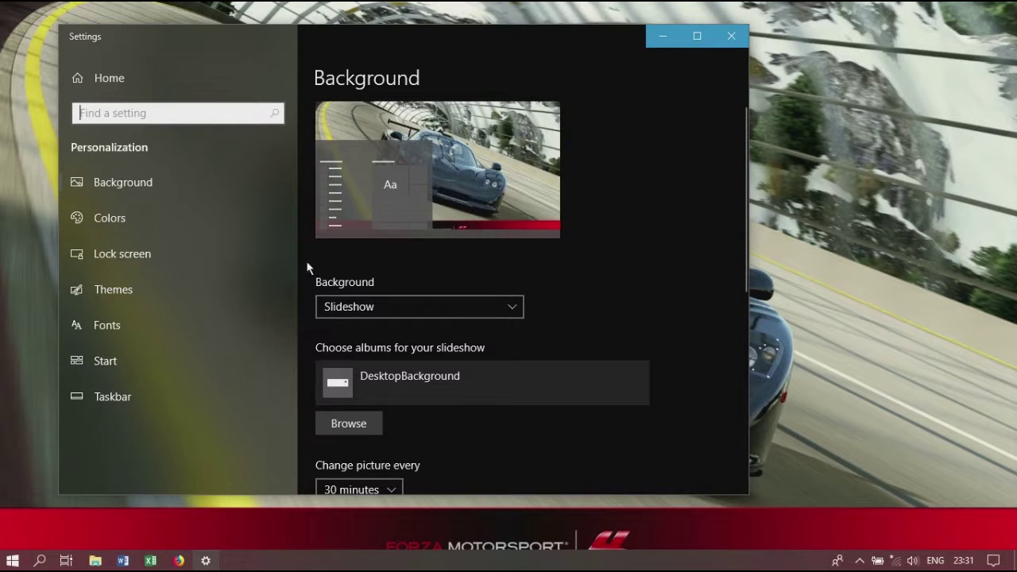
Return to the Themes page and look through the installed themes and related settings
click(142, 296)
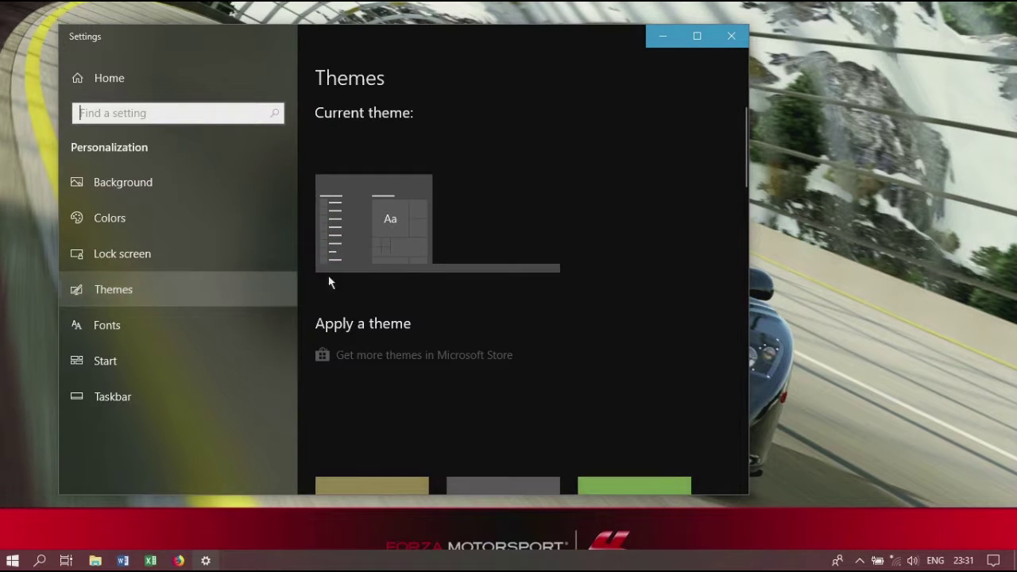
scroll(423, 286, down, 2)
scroll(423, 288, down, 15)
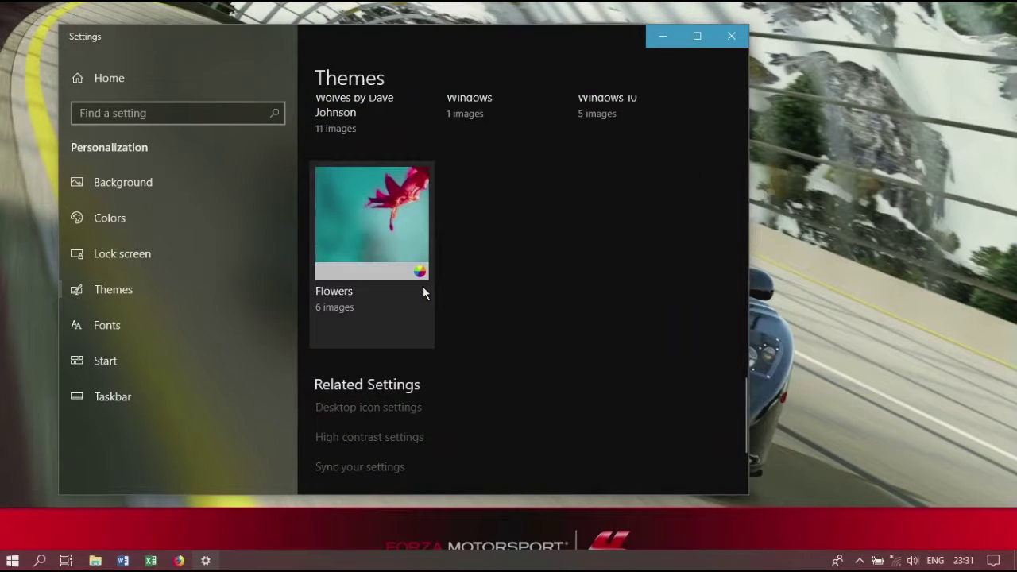
scroll(424, 292, up, 4)
scroll(423, 293, up, 2)
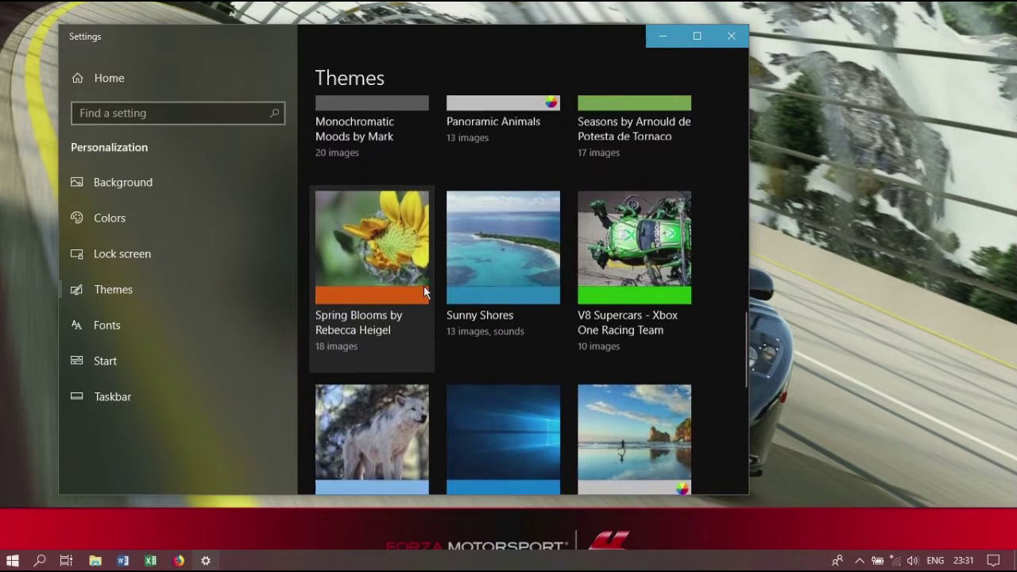
scroll(423, 293, down, 4)
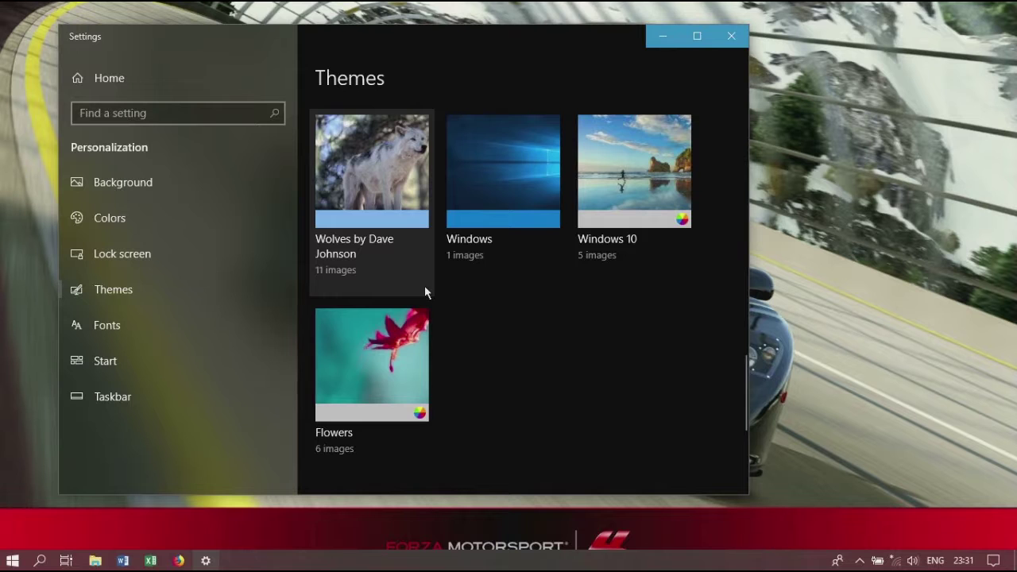
scroll(424, 288, down, 4)
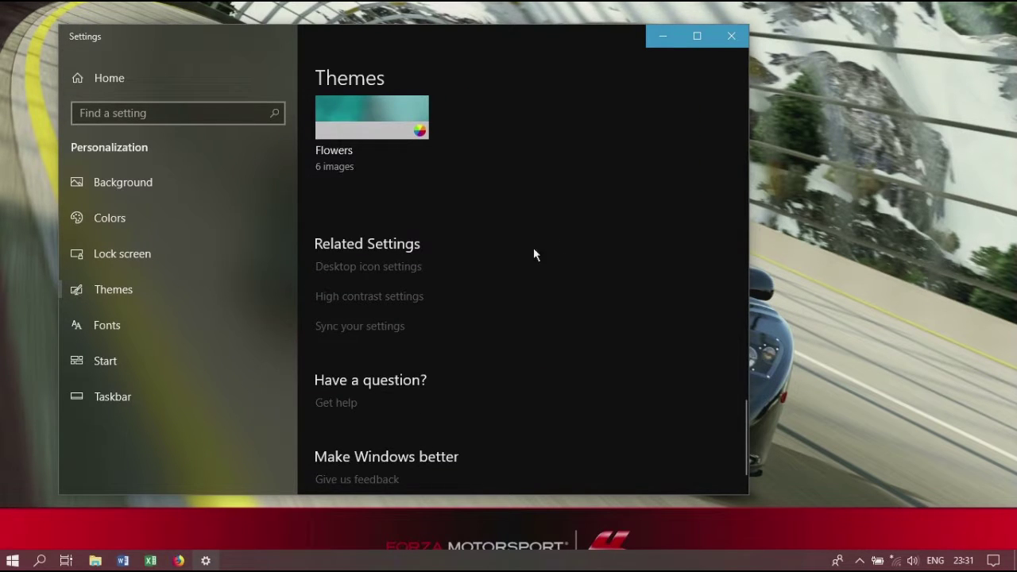
scroll(559, 244, up, 10)
scroll(561, 246, up, 8)
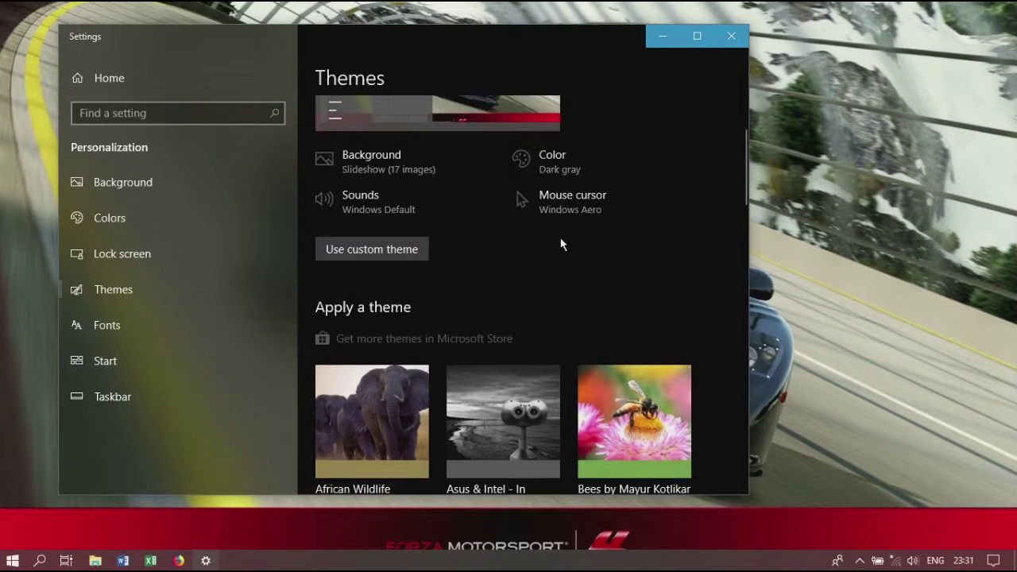
scroll(561, 244, up, 2)
Check the accent color in the Start menu and review the slideshow options on the Background page again
click(12, 560)
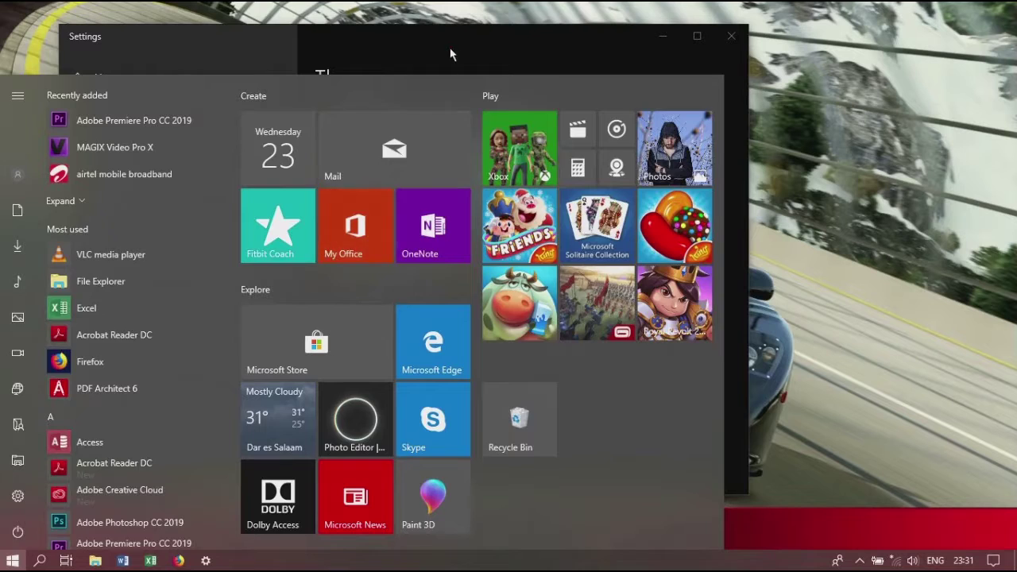
click(450, 56)
click(116, 183)
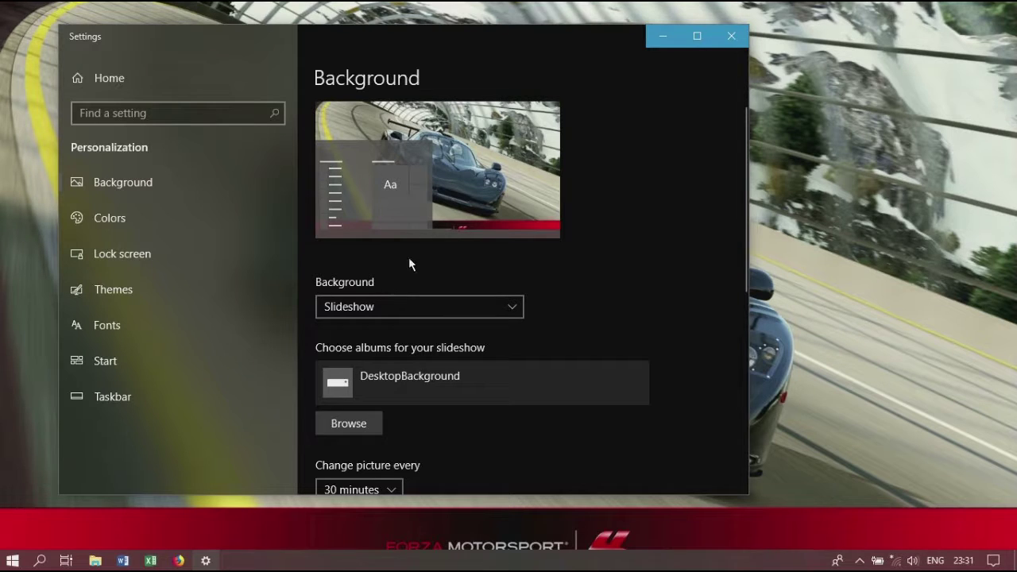
scroll(372, 426, down, 2)
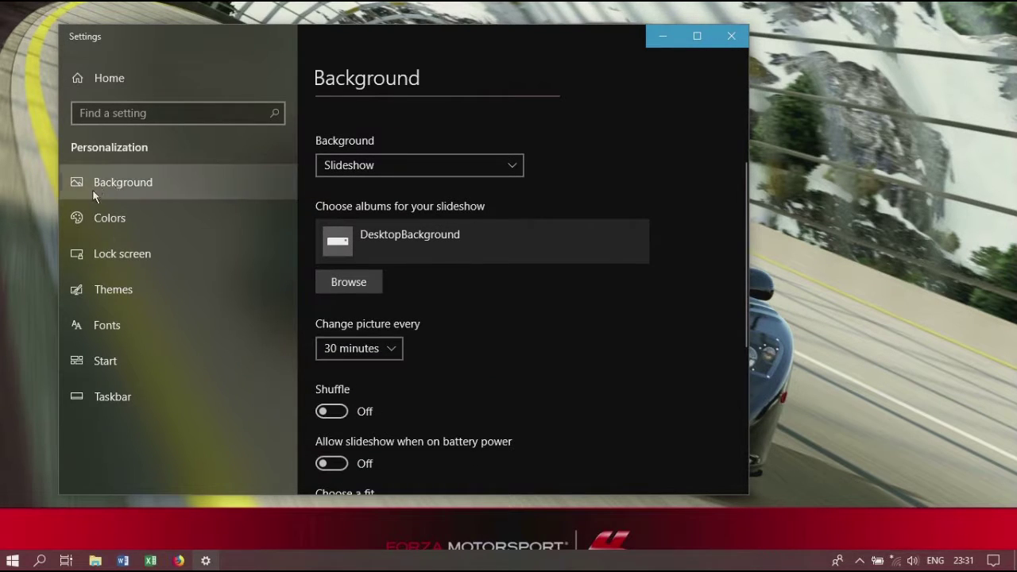
Set the accent color to red from the recent colors and check it in the Start menu
click(252, 218)
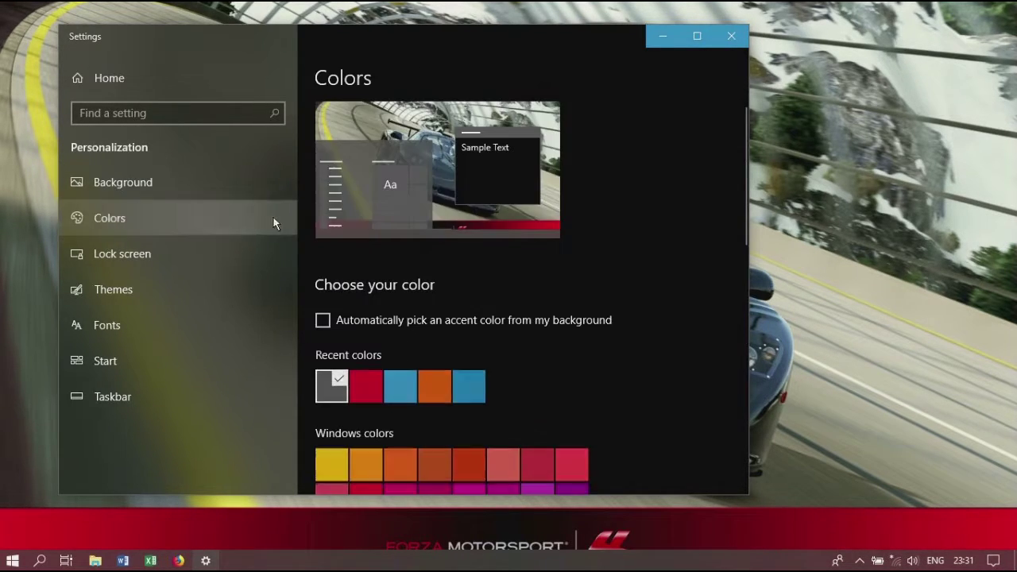
click(366, 386)
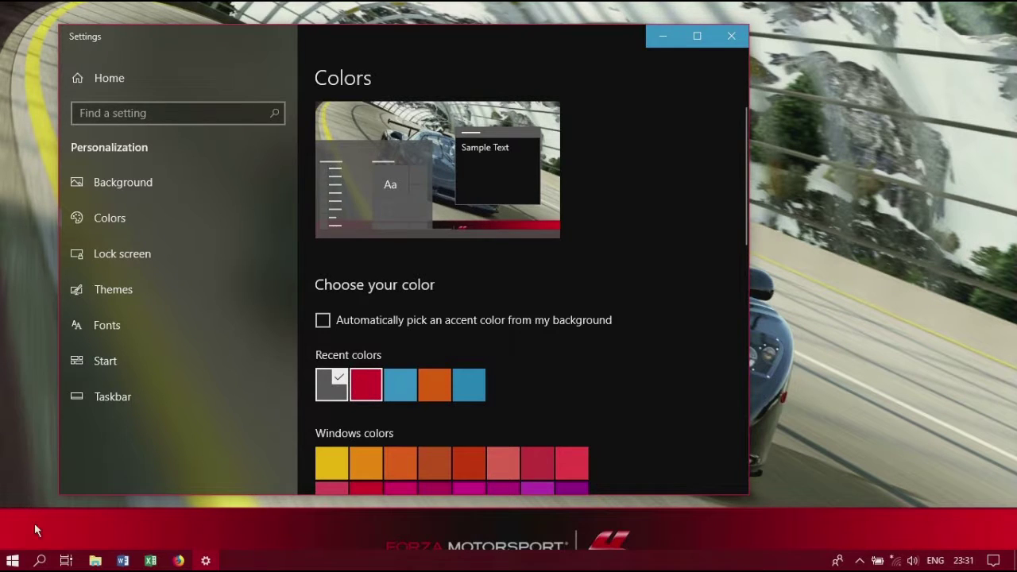
key(super)
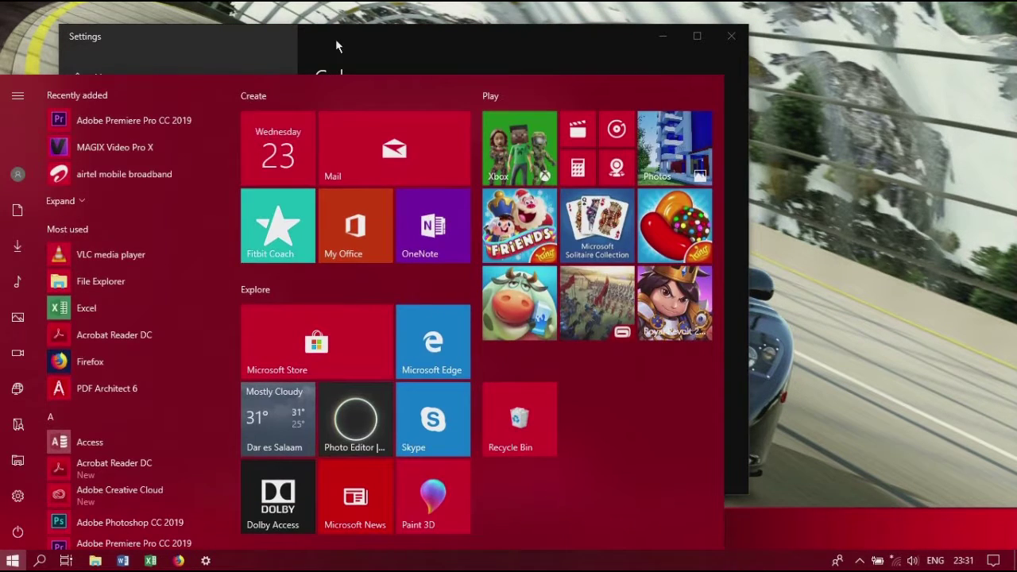
click(465, 27)
Maximize and restore the Settings window, move it aside and view the accent color in the Start menu again
double_click(464, 27)
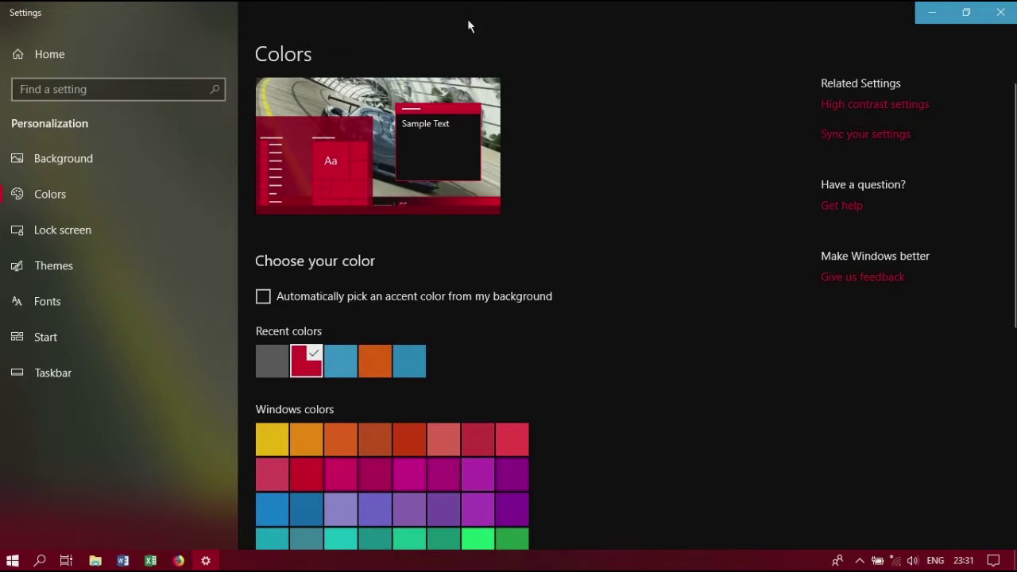
double_click(468, 22)
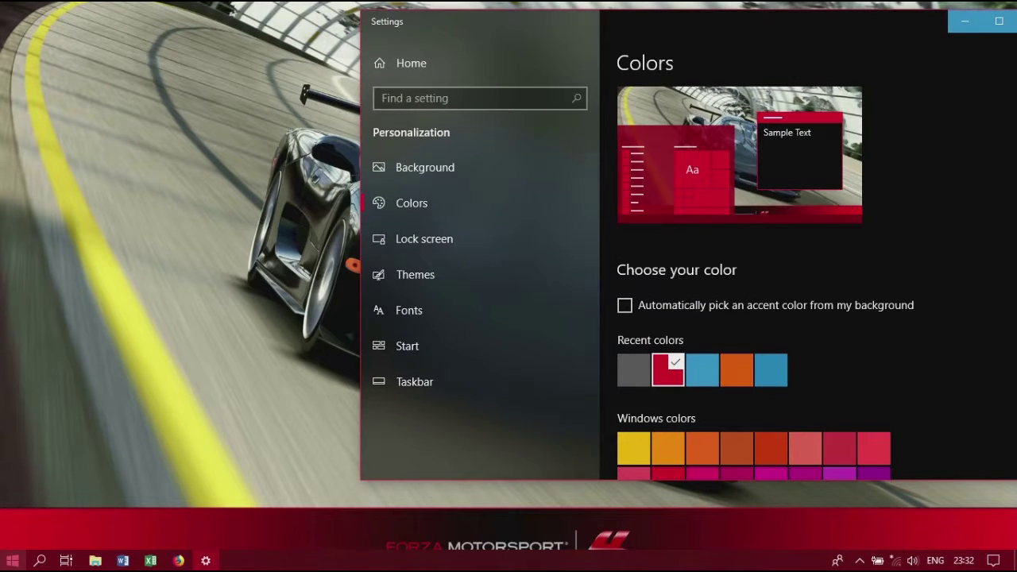
key(super)
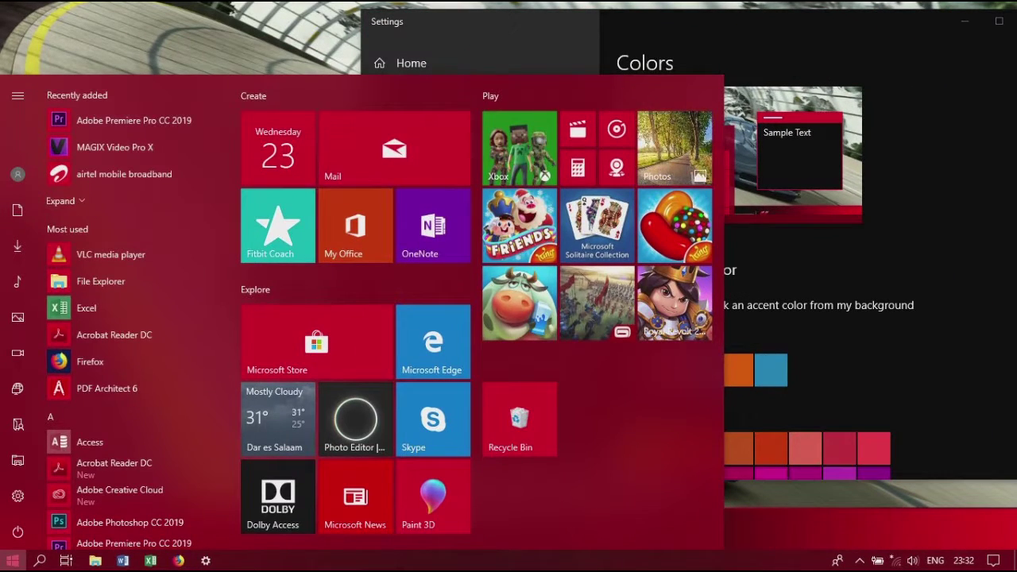
key(super)
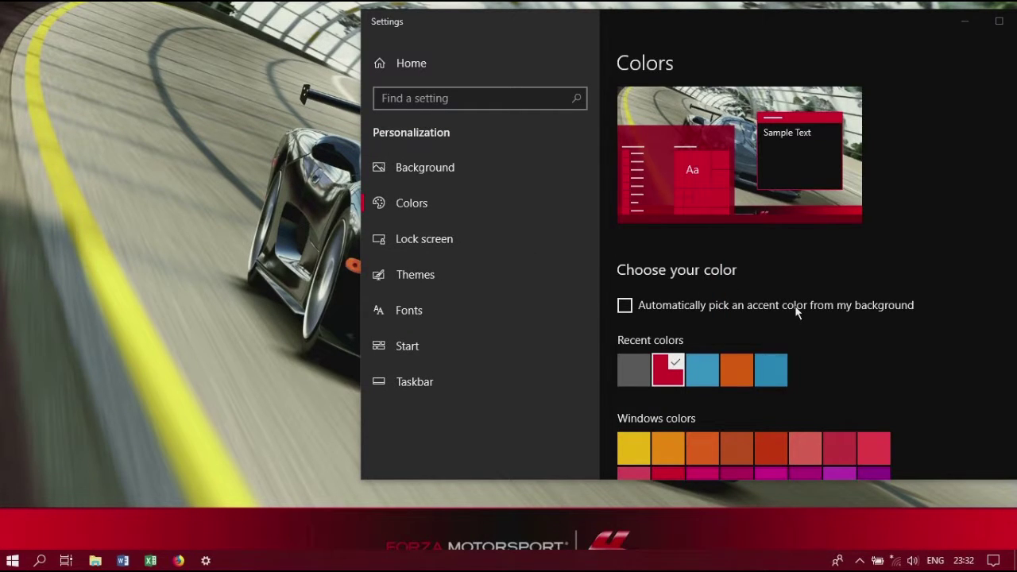
Turn off the accent color for Start, taskbar, and action center, and check the change in the Start menu
scroll(797, 312, down, 6)
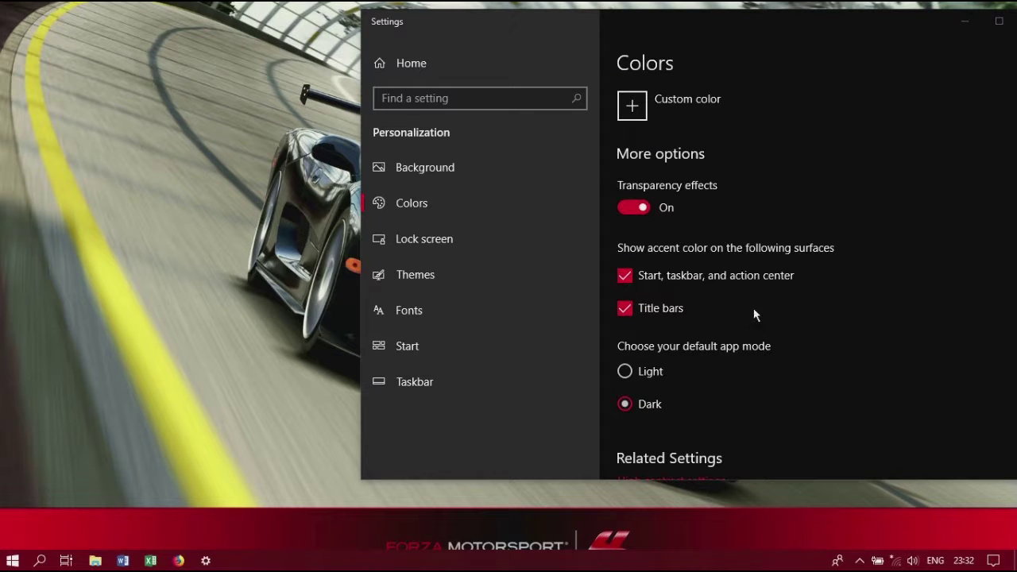
click(625, 275)
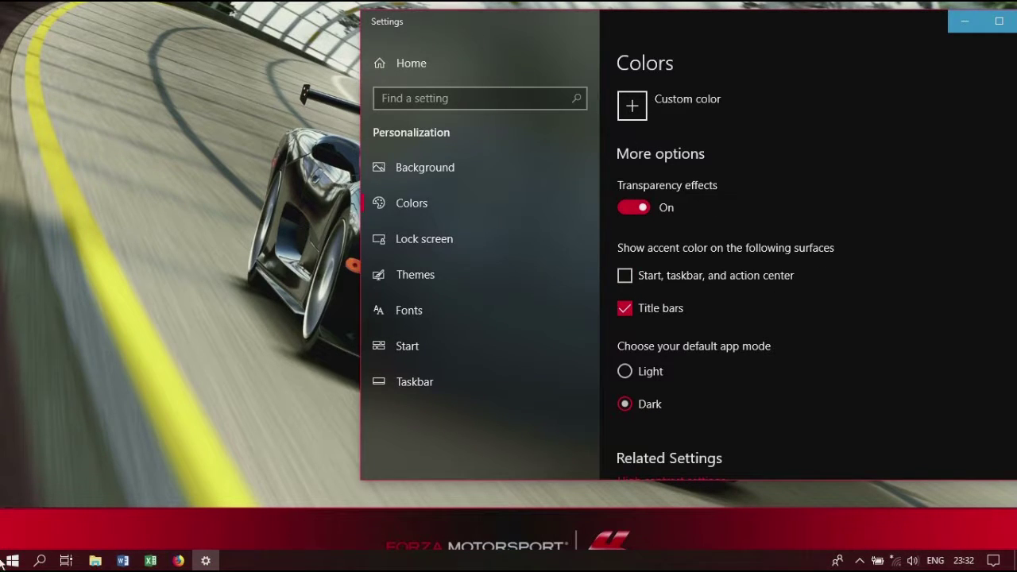
key(super)
key(super)
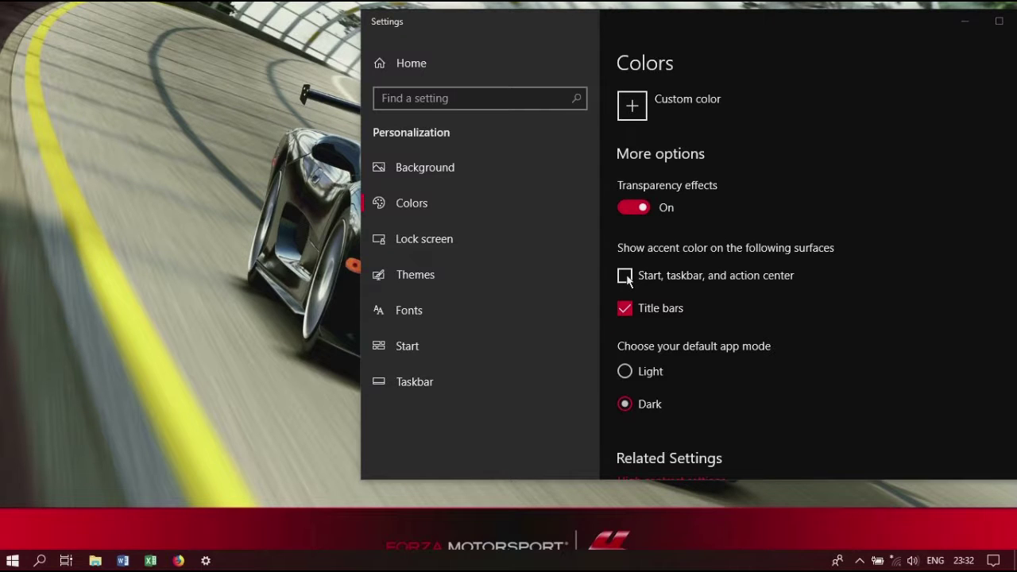
Turn off the accent color for title bars and show the default app mode options
click(624, 308)
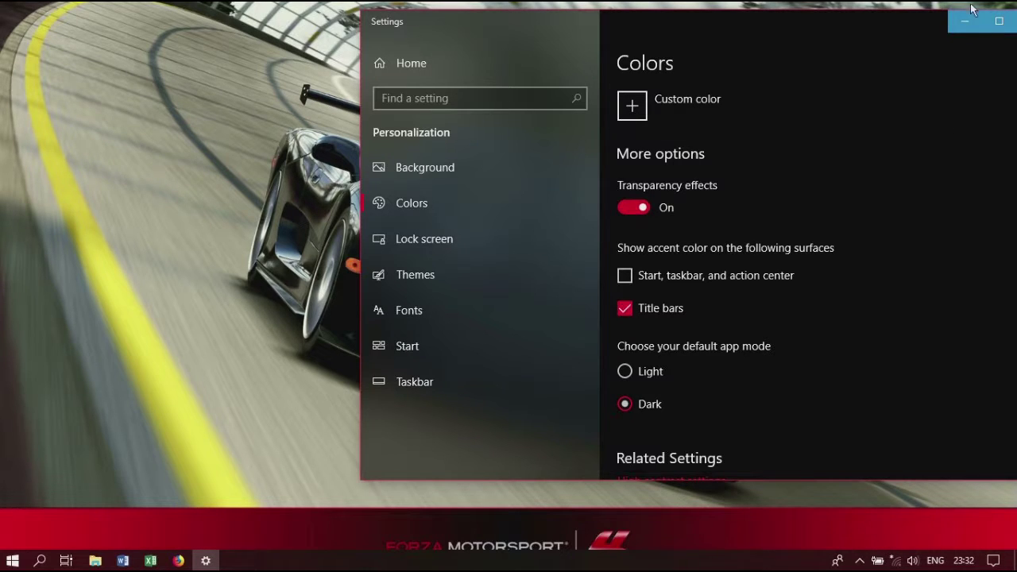
click(625, 311)
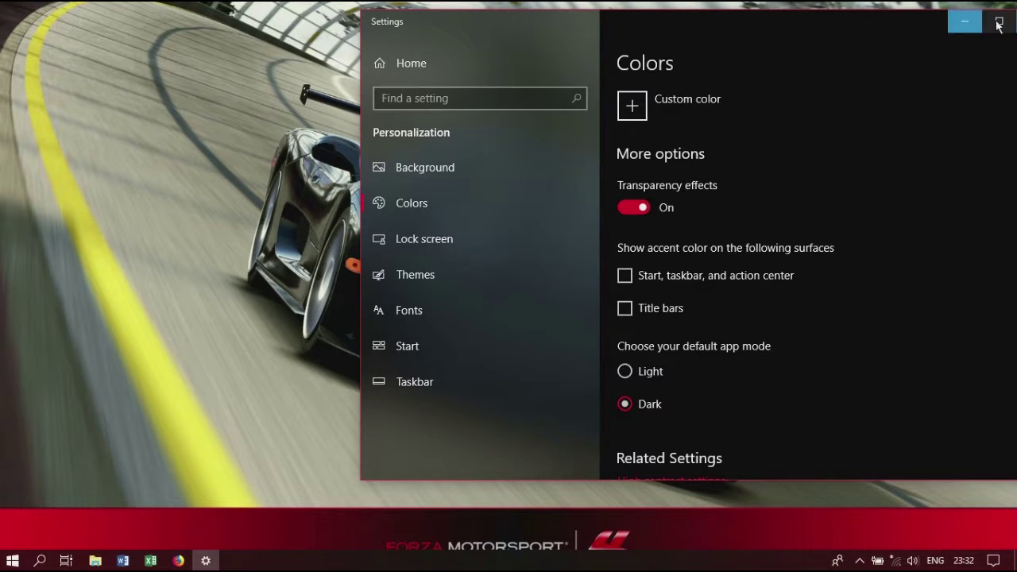
scroll(637, 367, down, 3)
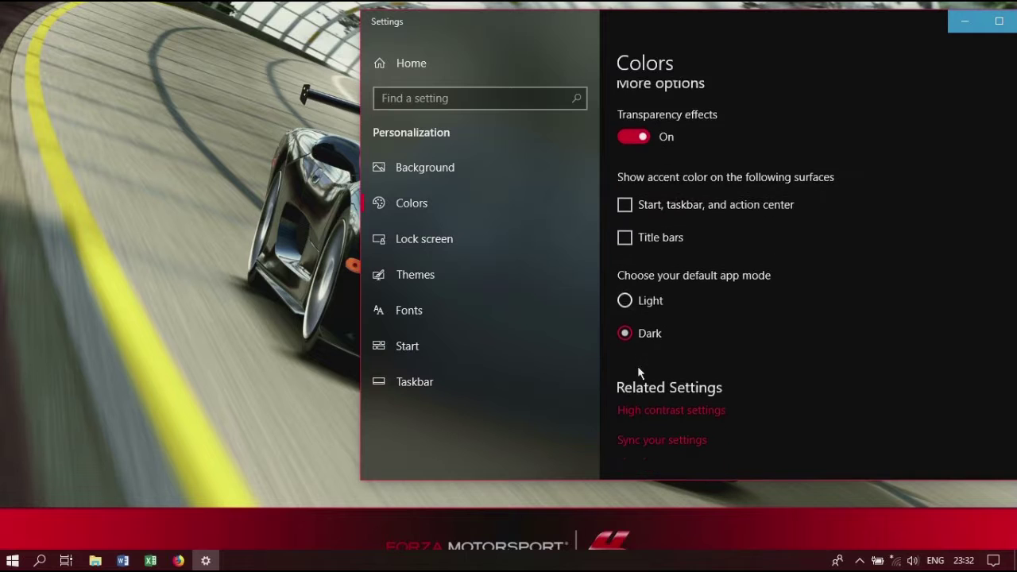
Open the high contrast settings, reposition the window so the page is fully visible, and turn on high contrast
click(660, 341)
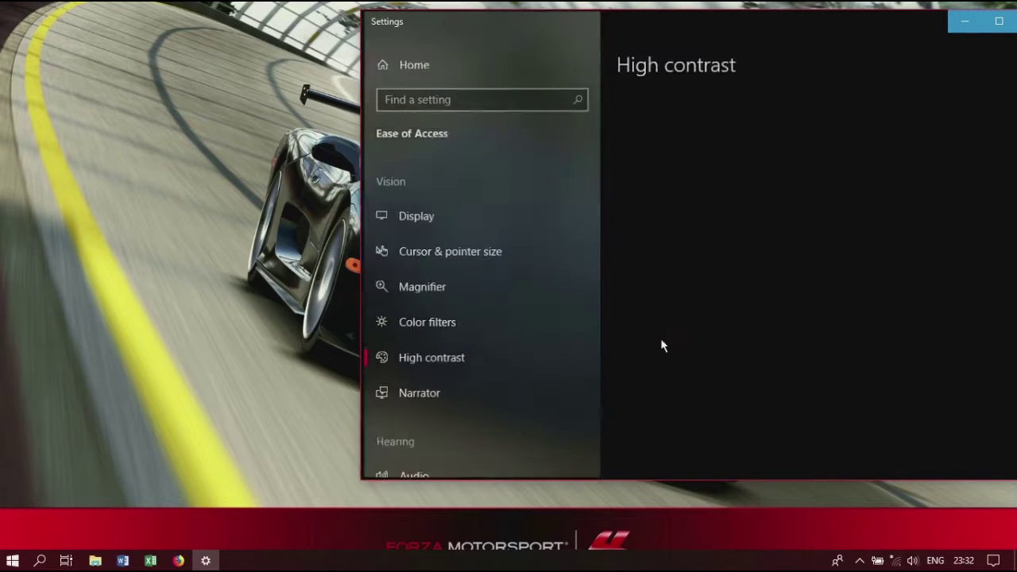
drag(810, 28, 671, 28)
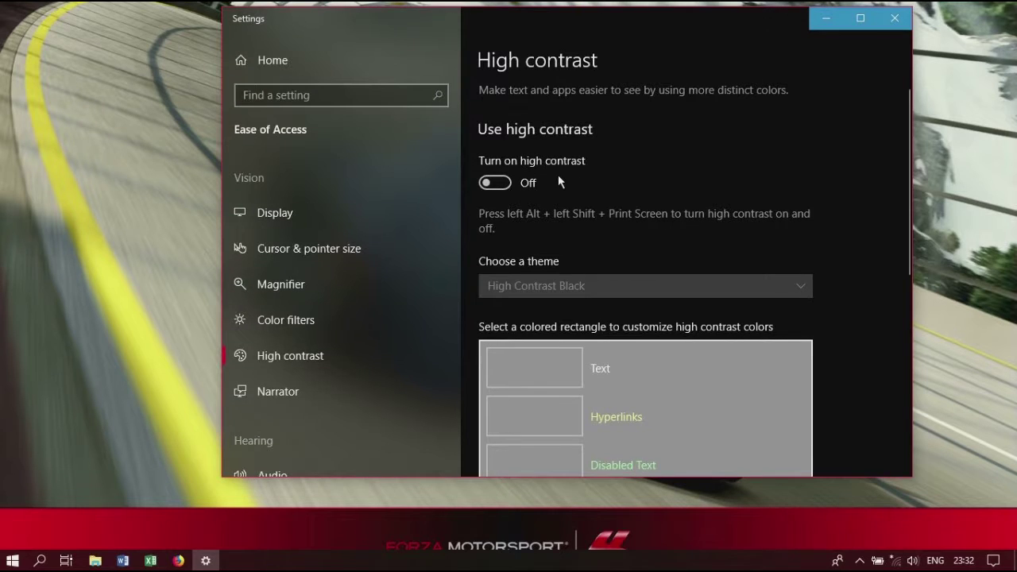
click(507, 191)
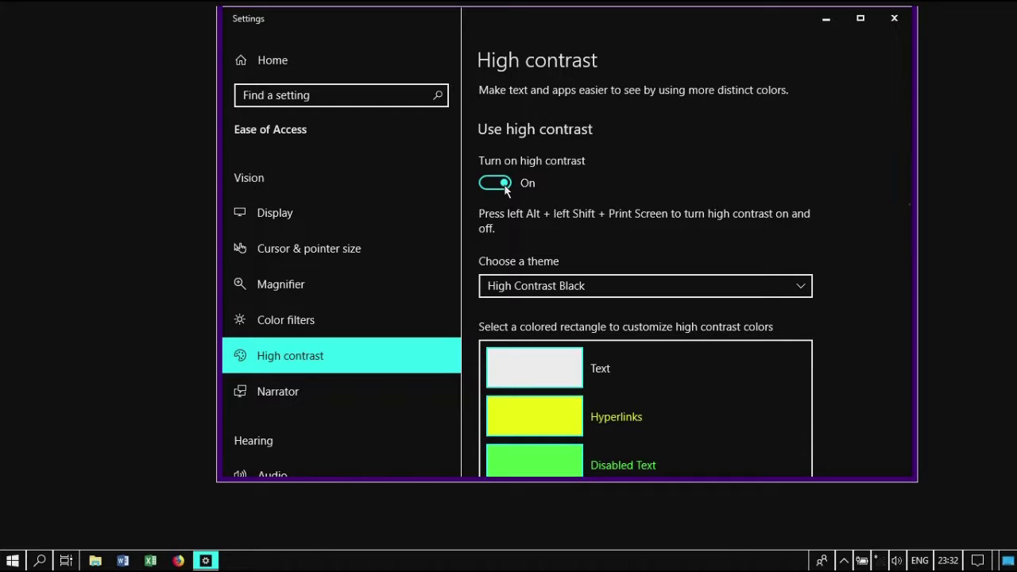
Turn high contrast back off and look through the remaining options on the high contrast page
click(506, 187)
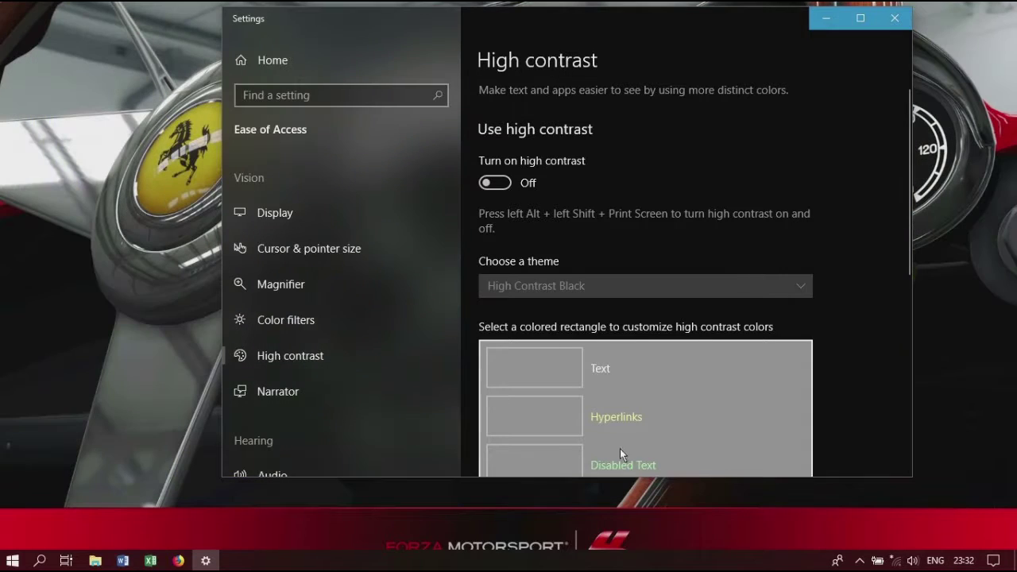
scroll(603, 436, down, 5)
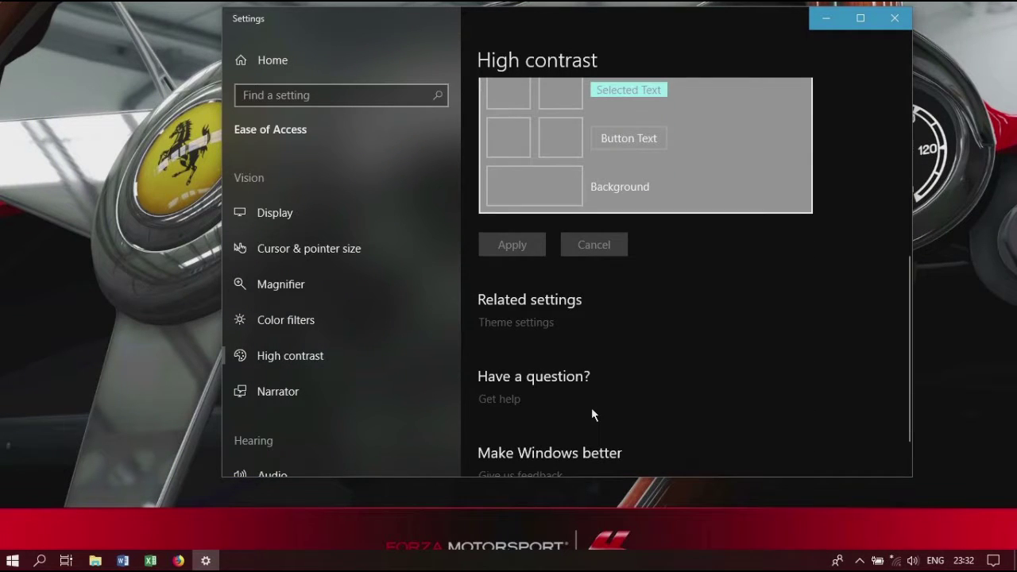
scroll(591, 412, down, 2)
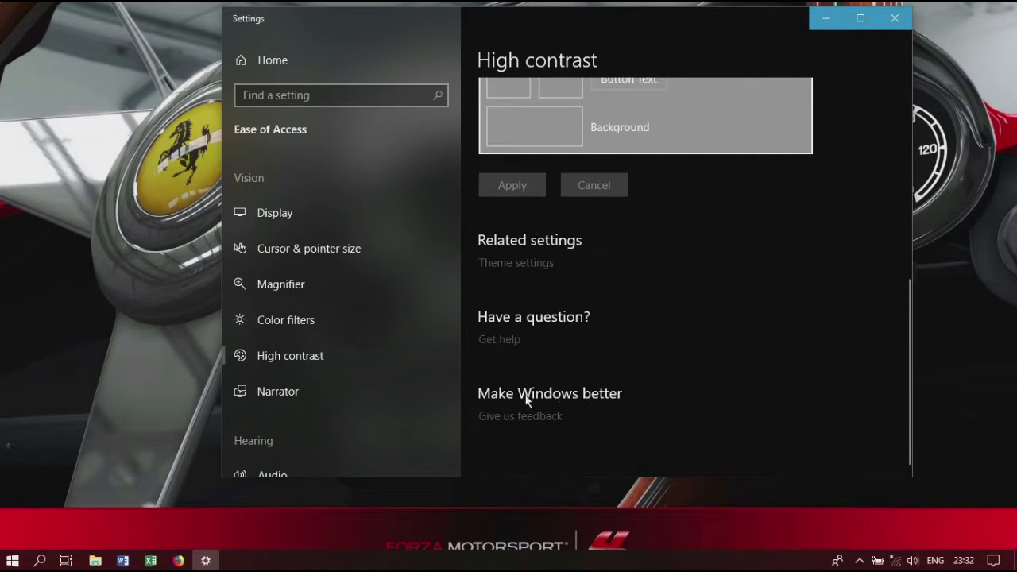
Turn on color filters with the Grayscale filter and check the effect in the Start menu
click(316, 326)
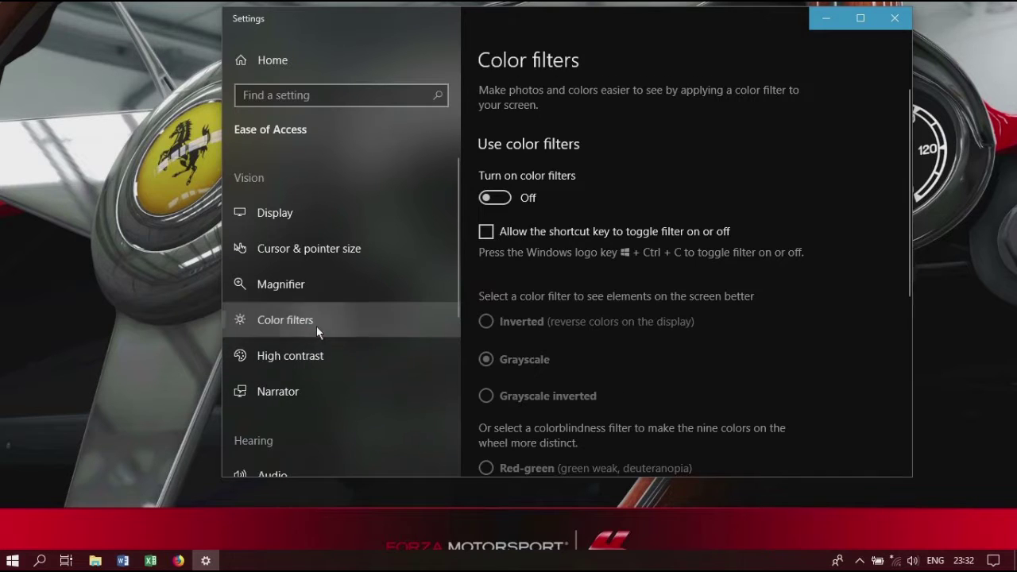
click(505, 199)
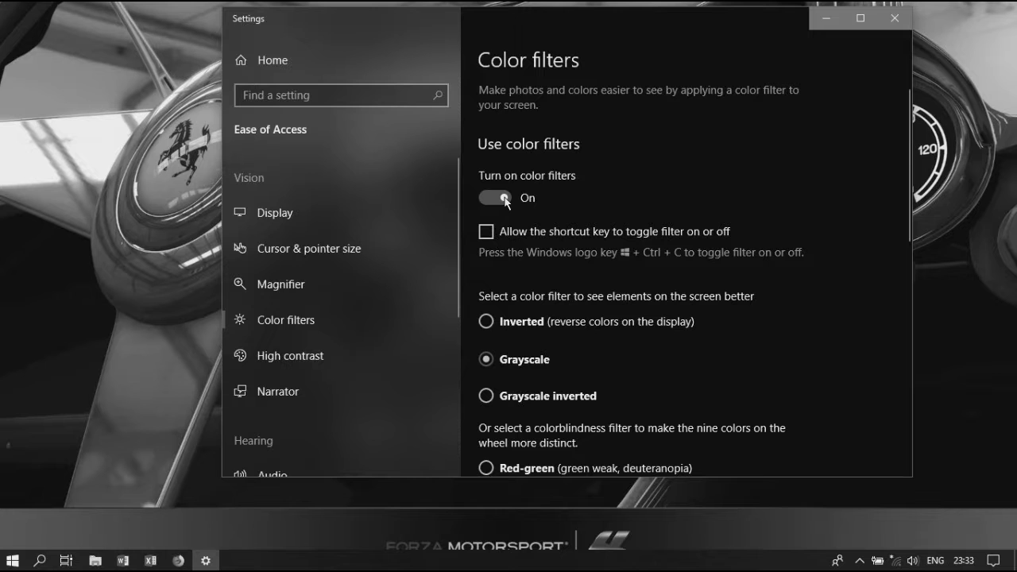
click(12, 561)
click(12, 560)
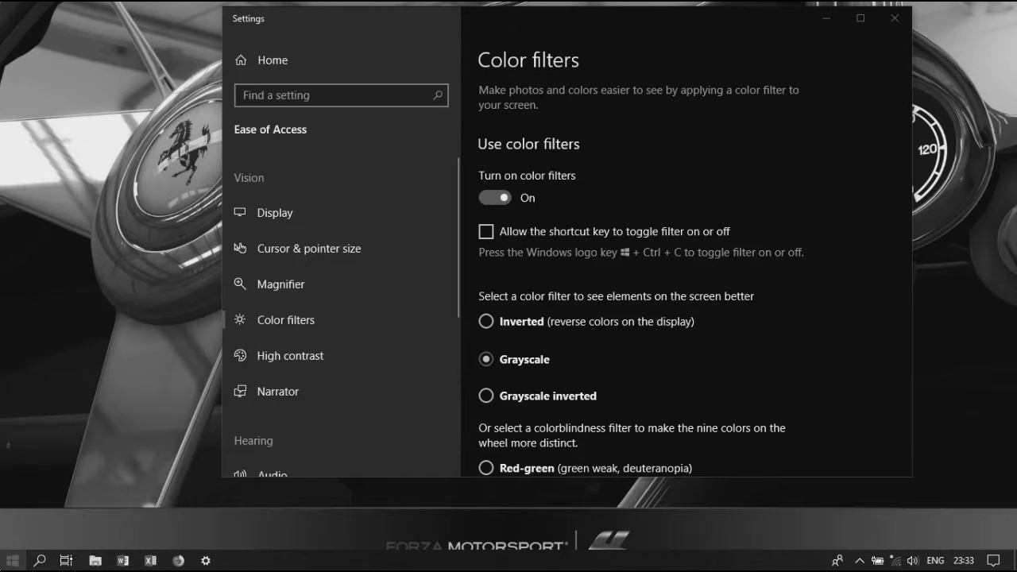
Turn color filters back off and look through the colorblindness filters and related settings
click(502, 198)
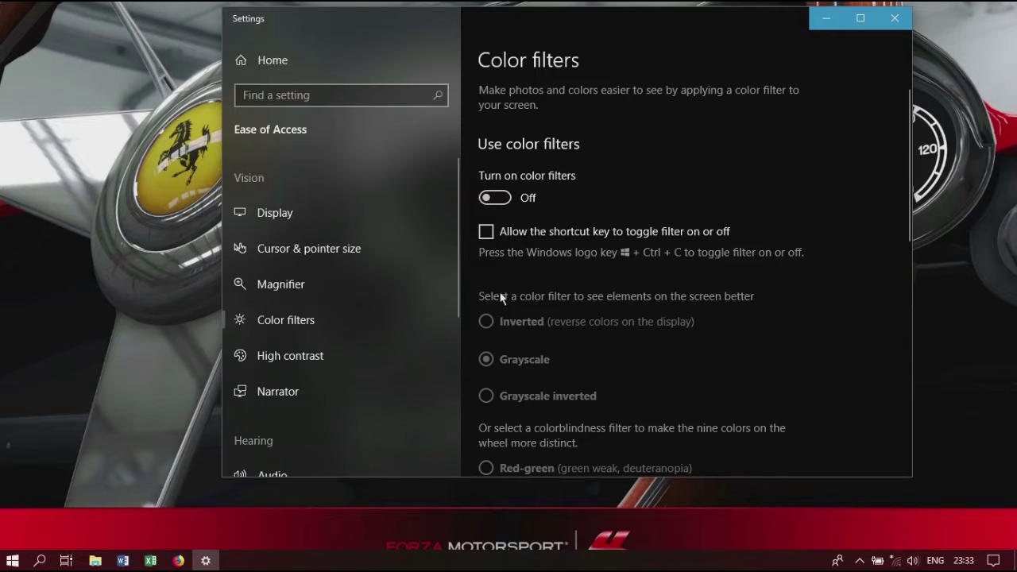
scroll(523, 312, down, 10)
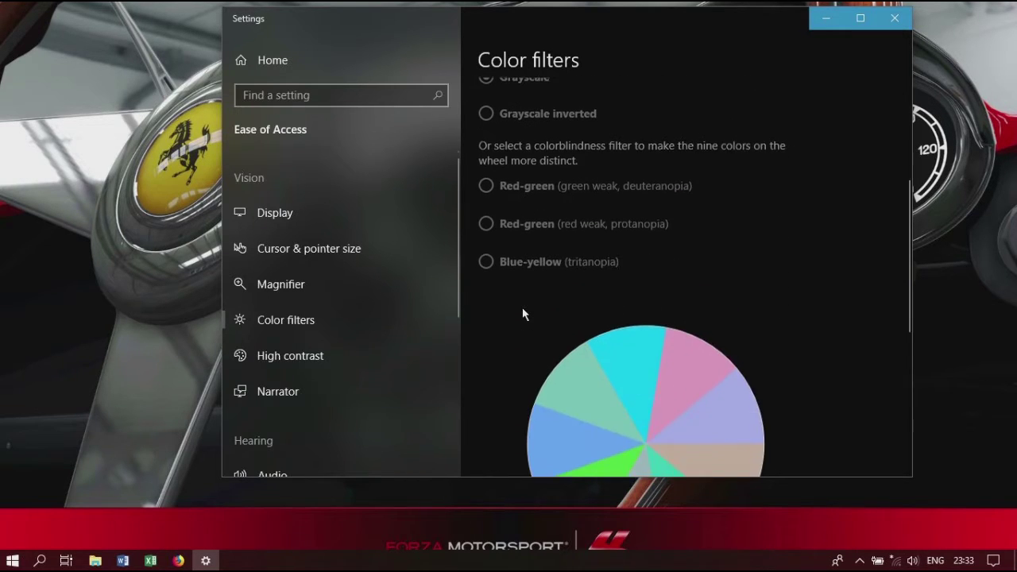
scroll(523, 314, down, 2)
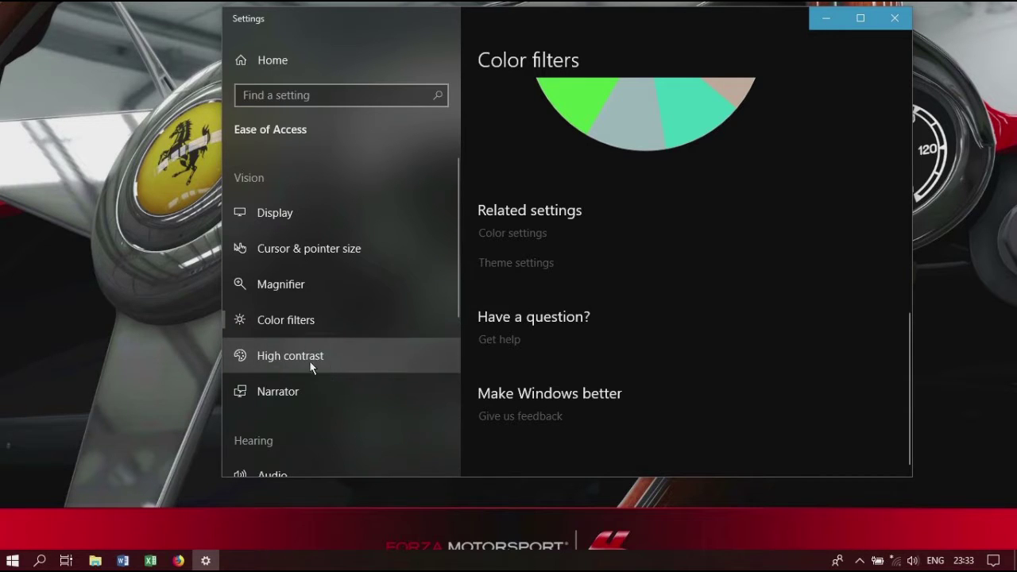
Show the Magnifier settings in Ease of Access
click(291, 285)
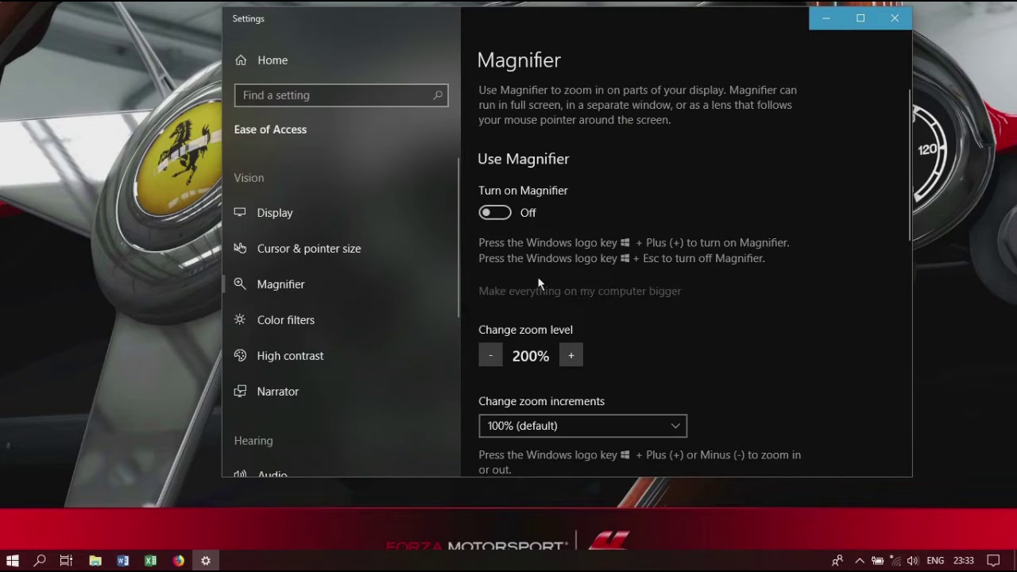